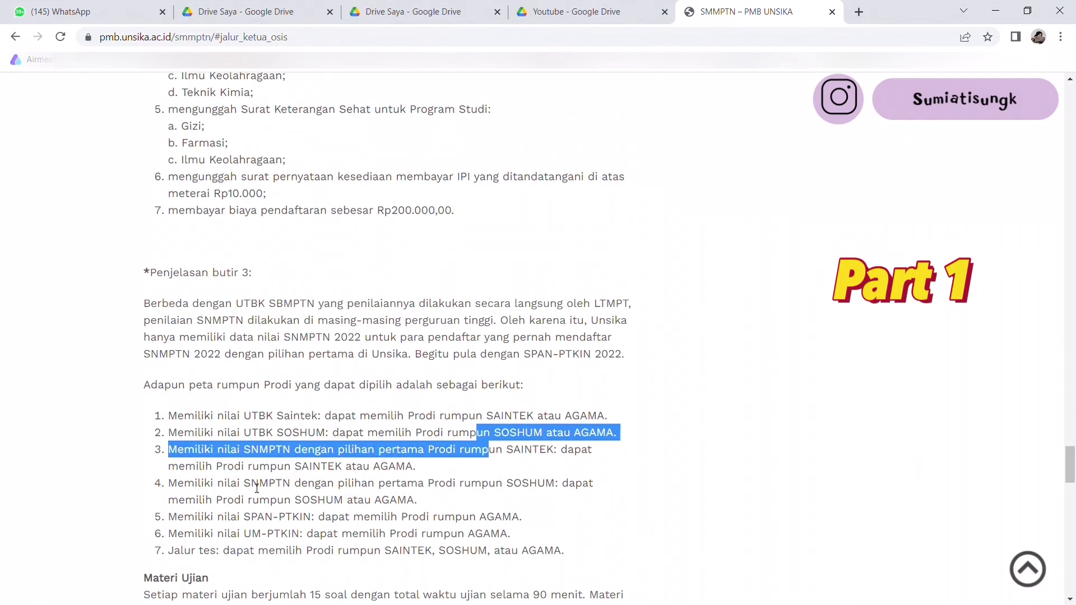
# Step: Read the SMMPTN admission page's score requirements, exam material and ranking rules (Pemeringkatan) down to the registration link
pyautogui.moveTo(263, 484); pyautogui.dragTo(283, 533)
pyautogui.scroll(-7, 392, 476)
pyautogui.moveTo(144, 432); pyautogui.dragTo(362, 468)
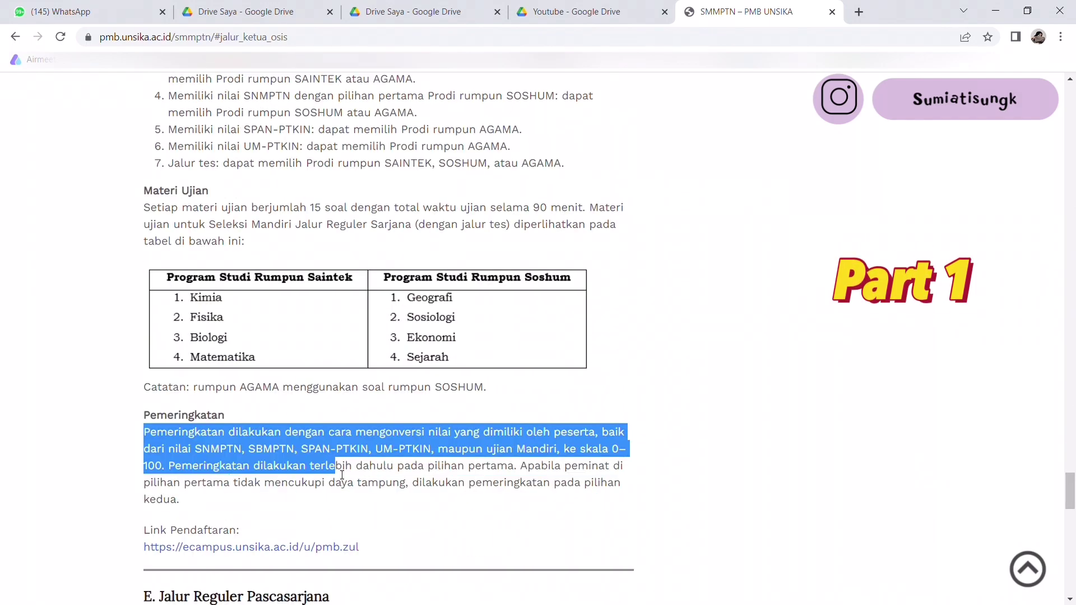
pyautogui.click(362, 468)
pyautogui.scroll(-7, 362, 468)
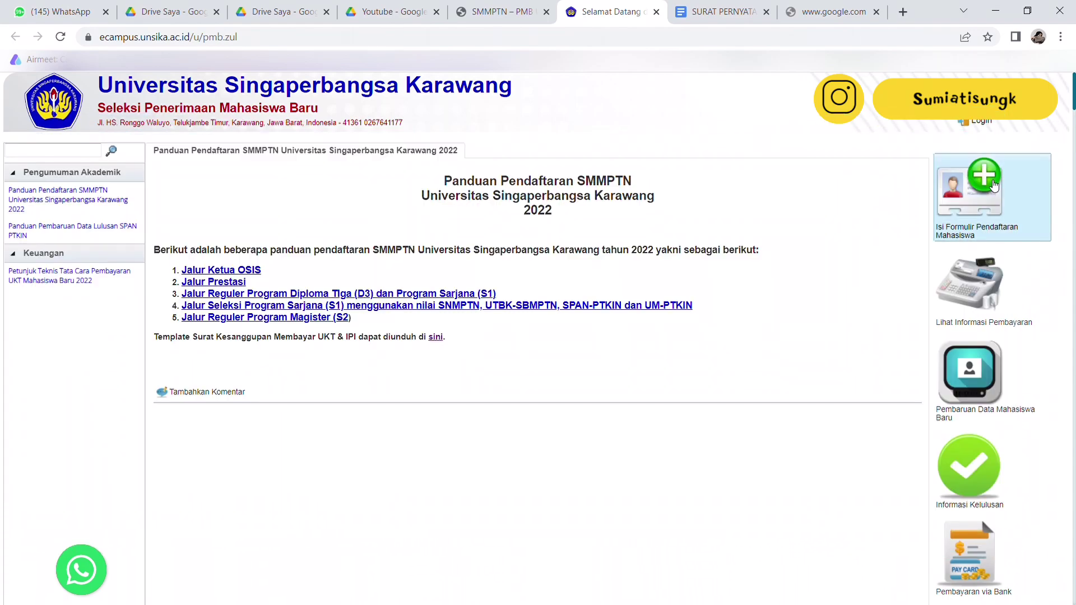
# Step: Open the new student registration form and set Gelombang Pendaftaran and Jenis Seleksi to Ujian Mandiri S1
pyautogui.click(990, 180)
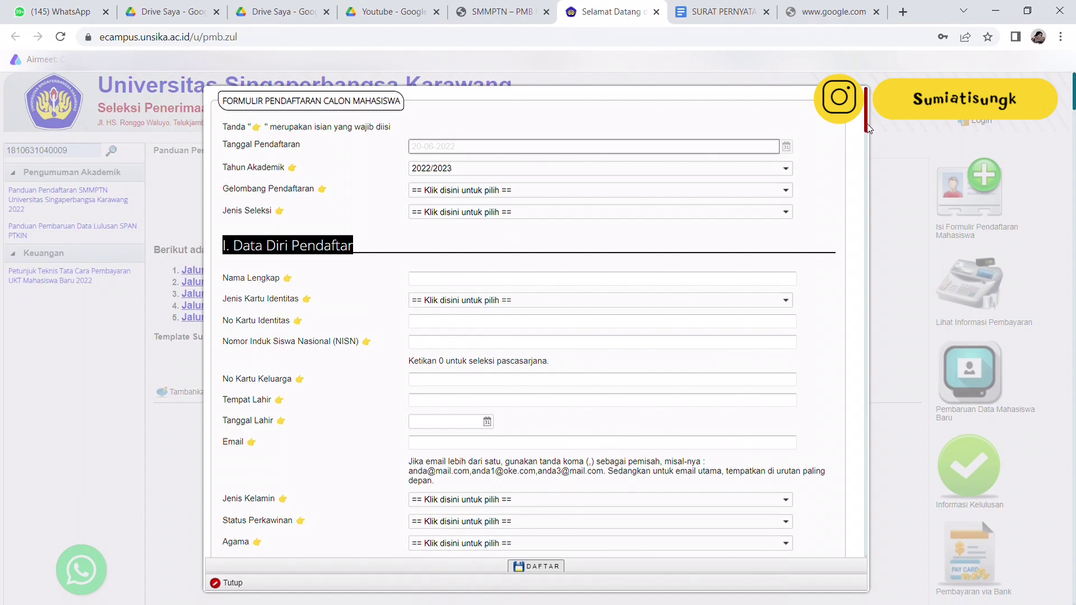
pyautogui.moveTo(868, 128)
pyautogui.mouseDown()
pyautogui.moveTo(867, 538)
pyautogui.moveTo(869, 107)
pyautogui.mouseUp()
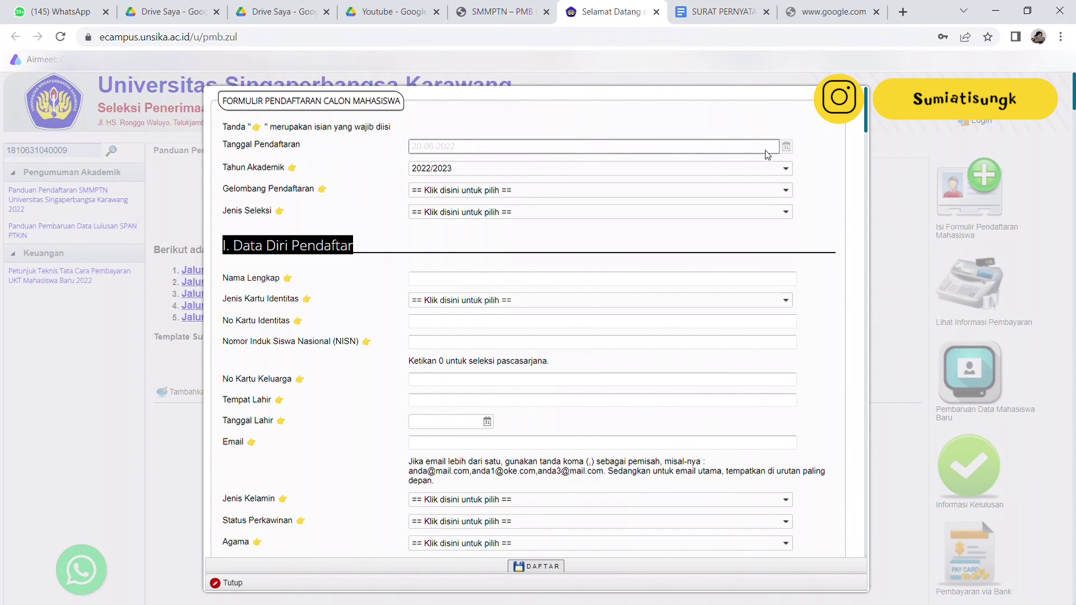
pyautogui.click(787, 190)
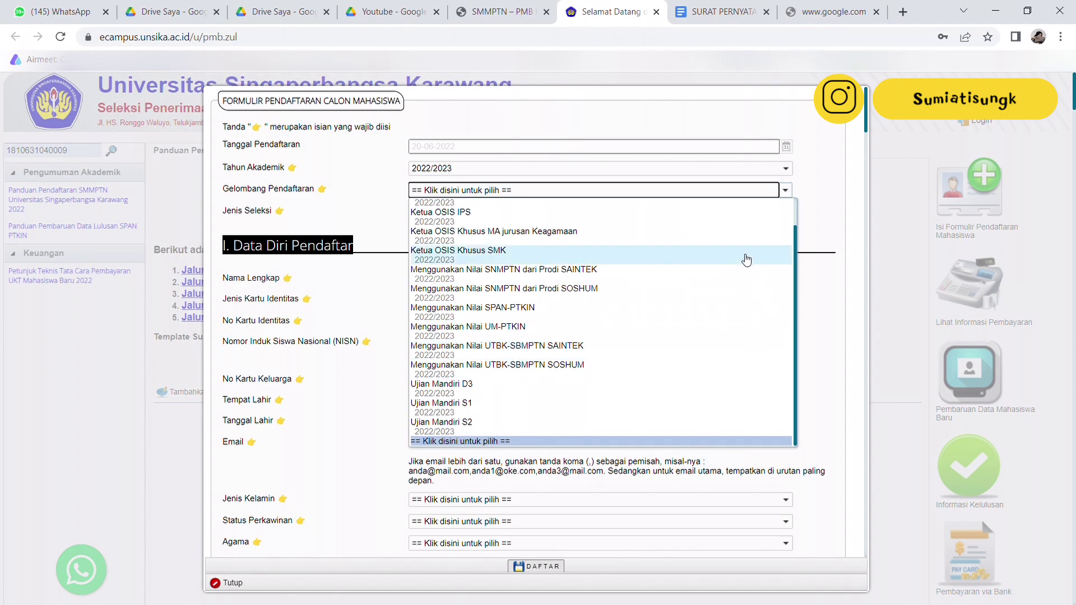
pyautogui.click(814, 201)
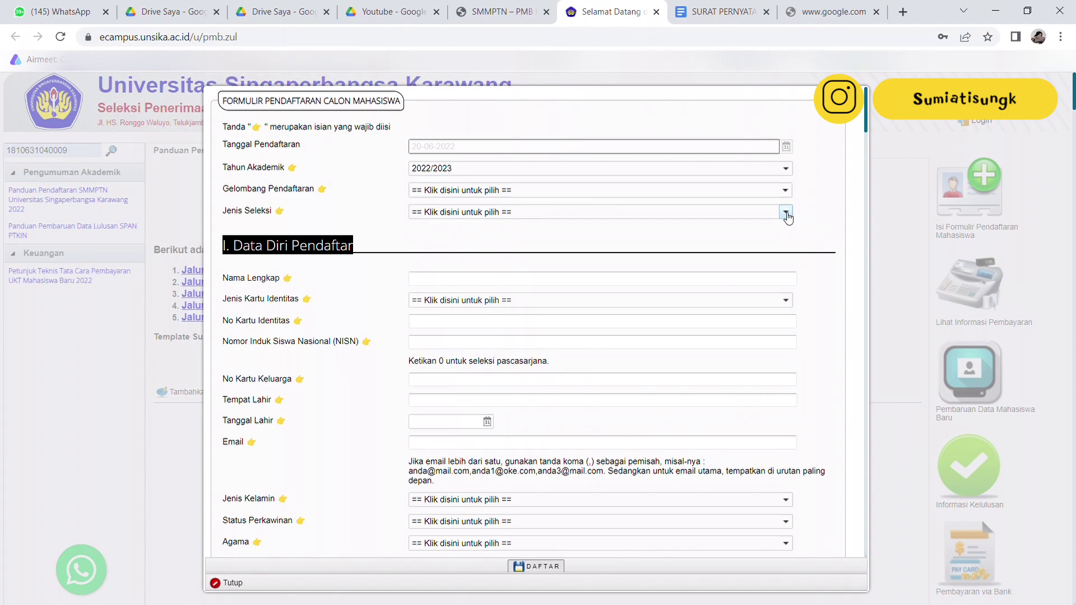
pyautogui.click(788, 213)
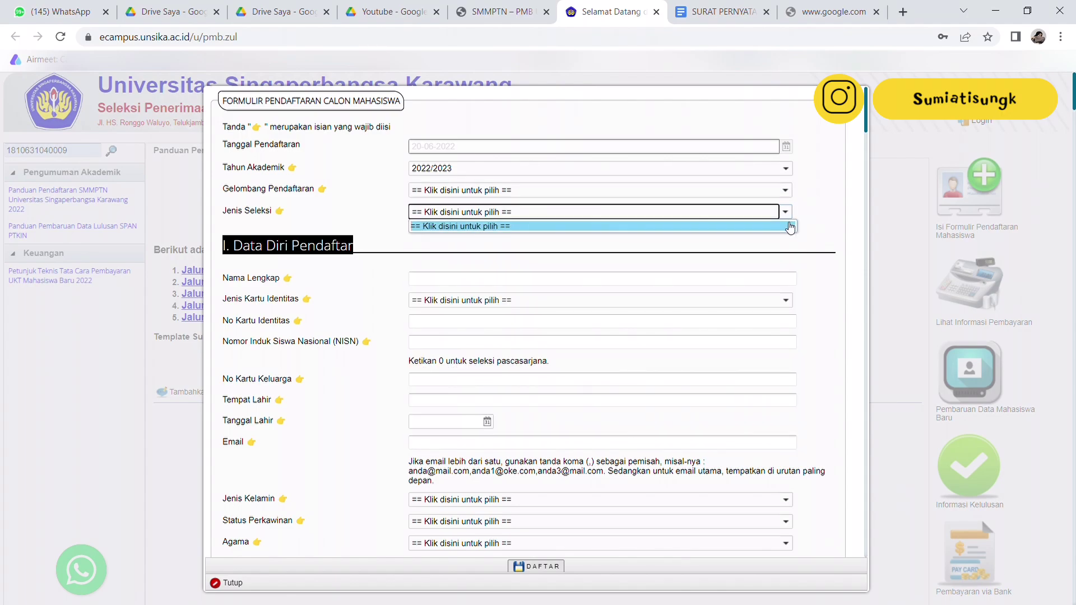
pyautogui.click(786, 190)
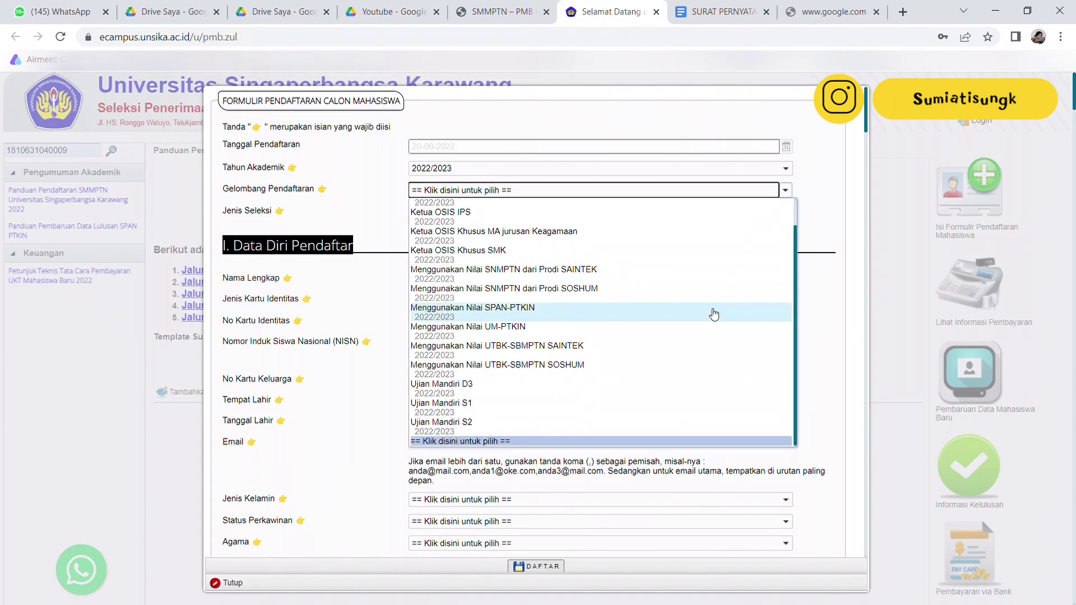
pyautogui.click(708, 408)
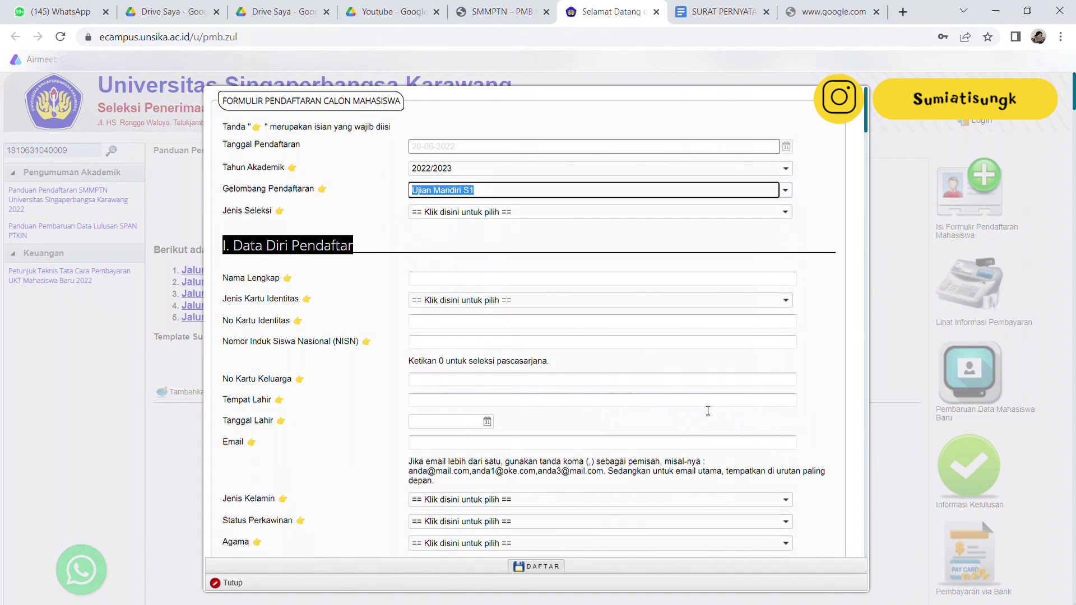
pyautogui.click(786, 212)
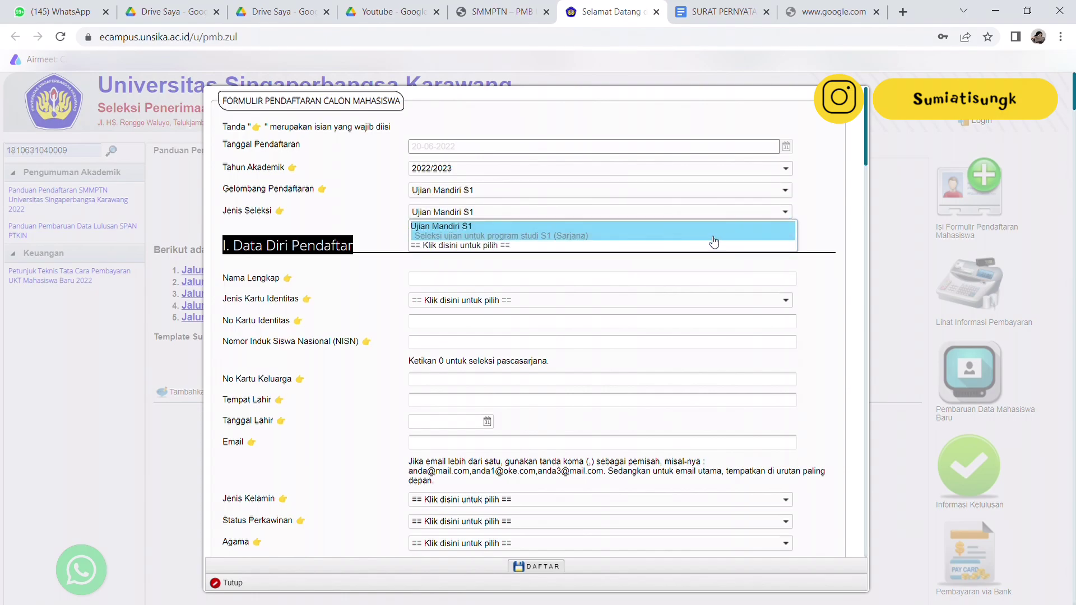
pyautogui.click(713, 241)
# Step: Switch the registration wave and selection type to Menggunakan Nilai UTBK-SBMPTN SAINTEK, and return the wave to Ujian Mandiri S1
pyautogui.click(786, 191)
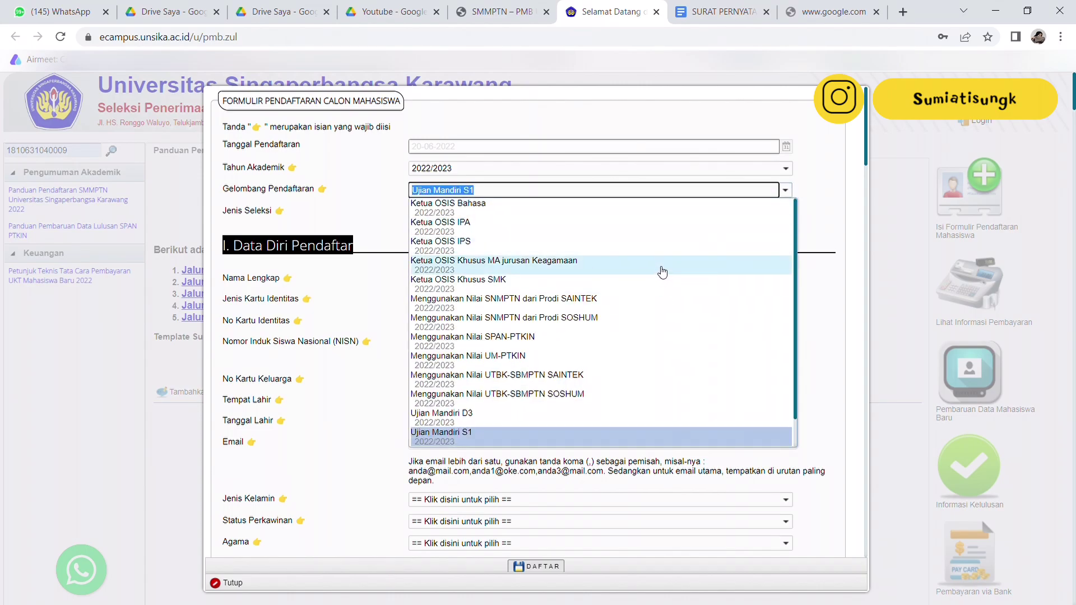
pyautogui.click(656, 375)
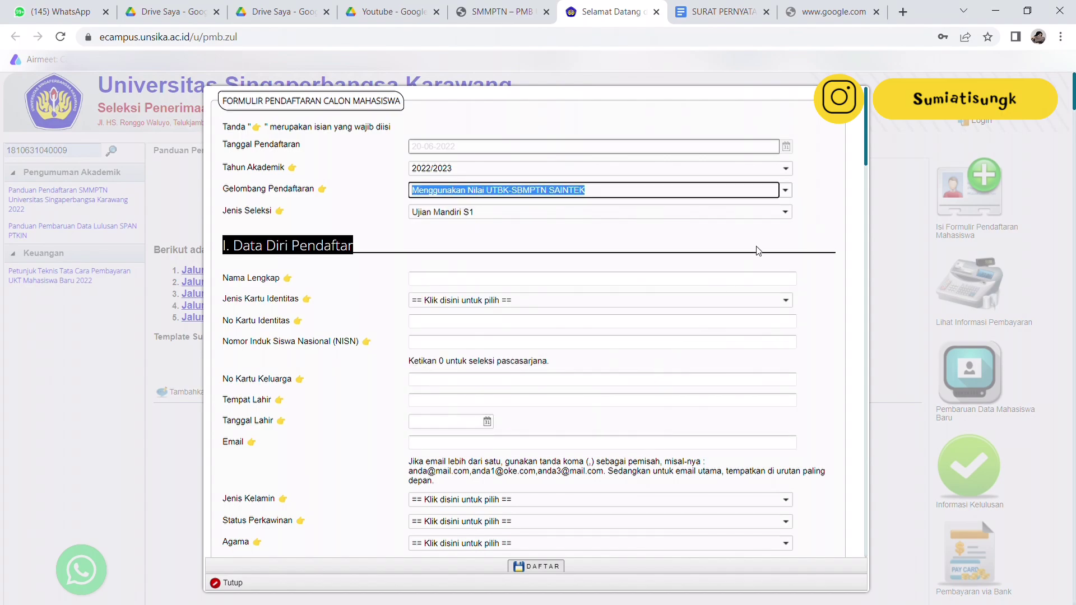
pyautogui.click(787, 213)
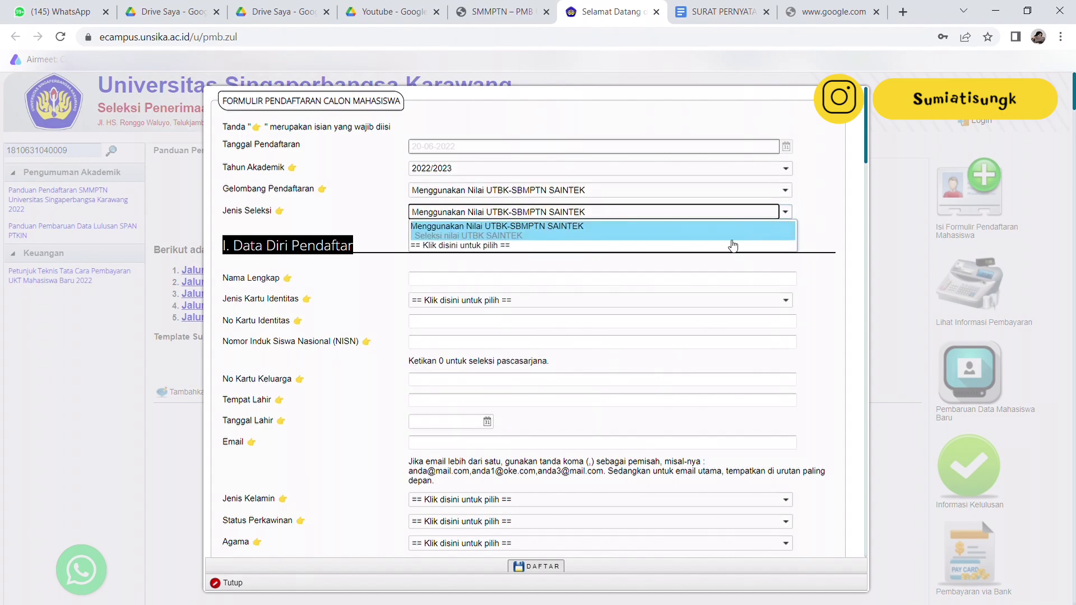
pyautogui.click(735, 239)
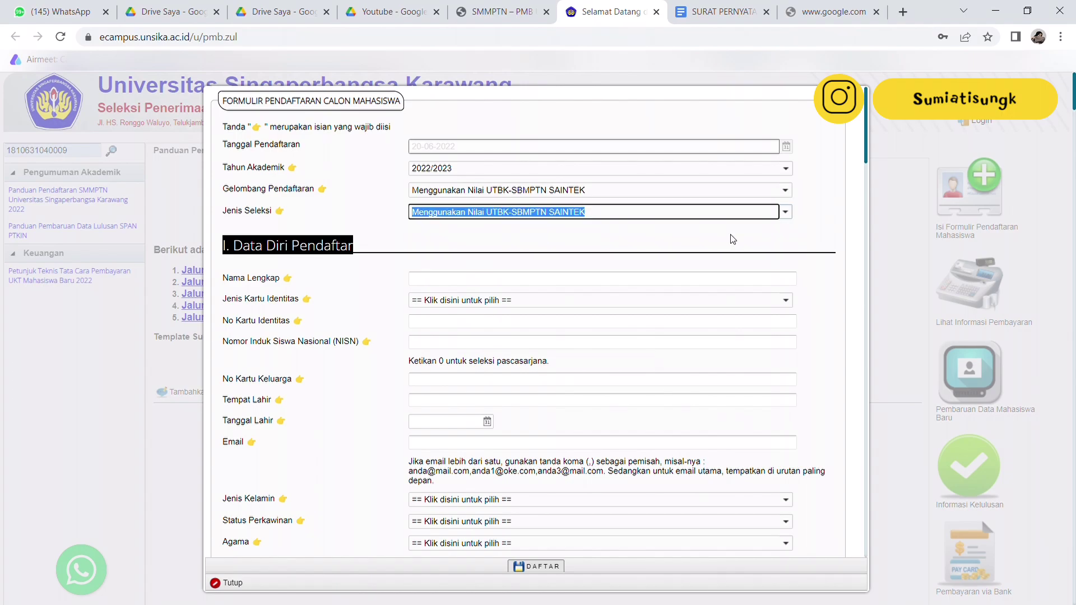
pyautogui.click(786, 191)
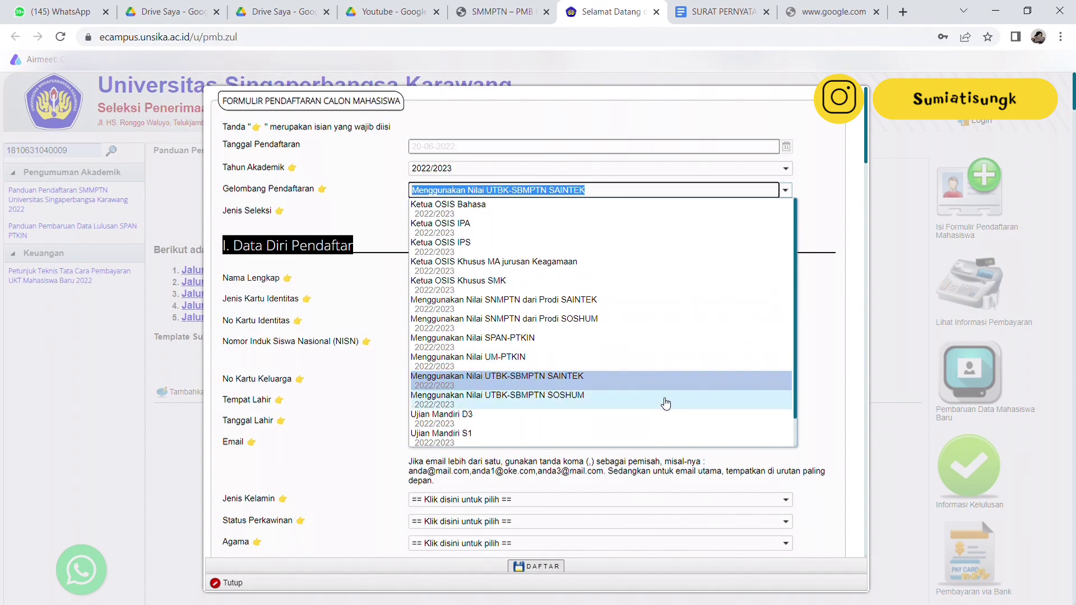
pyautogui.click(594, 438)
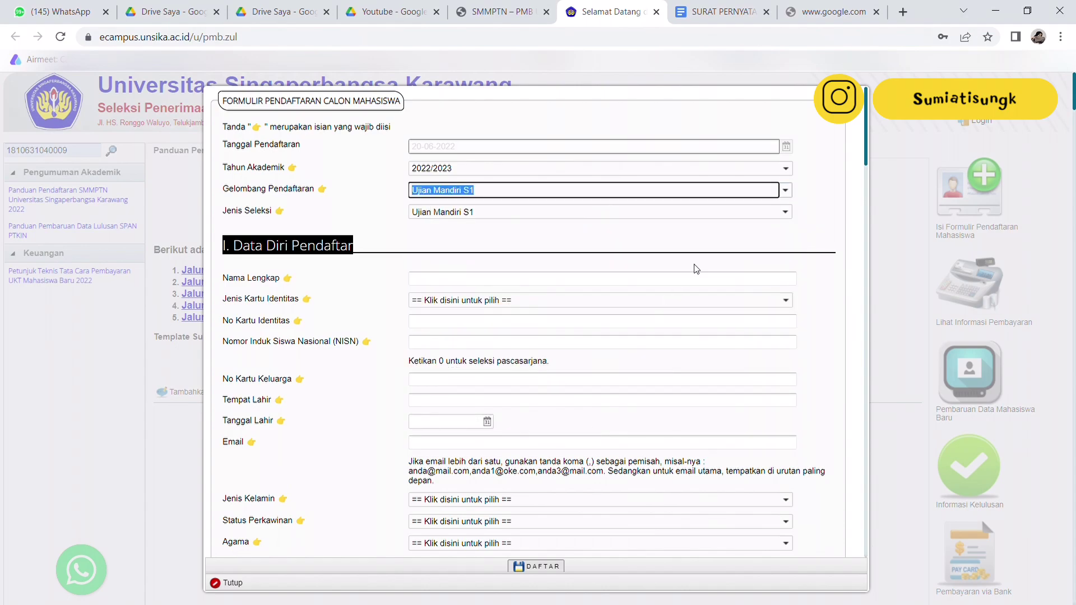
# Step: Set Jenis Kartu Identitas to KTP in the applicant's personal data, leaving the name, card number and NISN fields blank
pyautogui.click(615, 287)
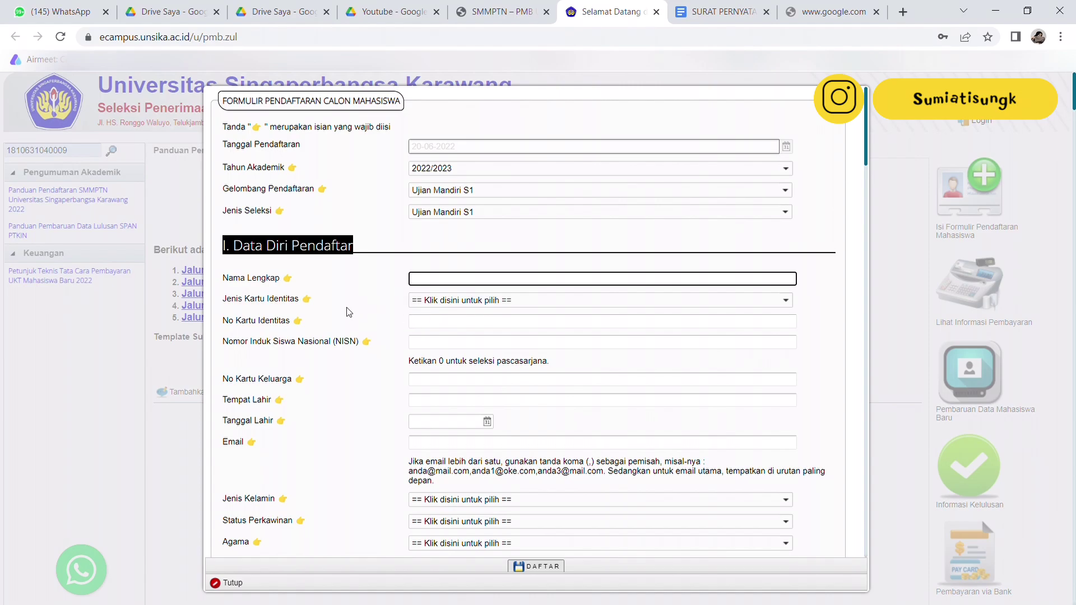
pyautogui.click(753, 305)
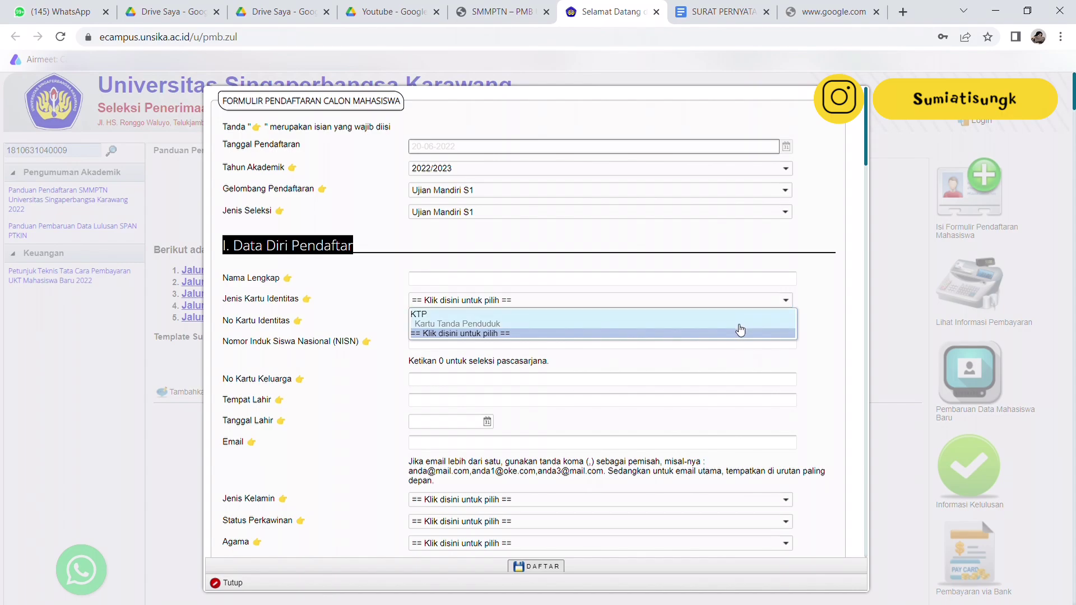
pyautogui.click(723, 320)
pyautogui.press('Tab')
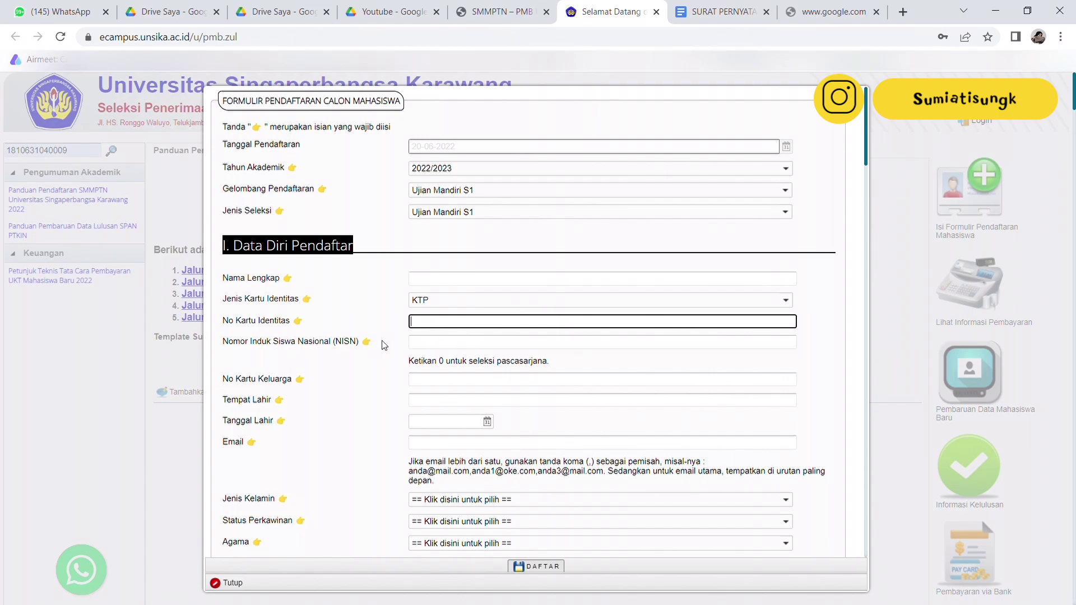
pyautogui.press('Tab')
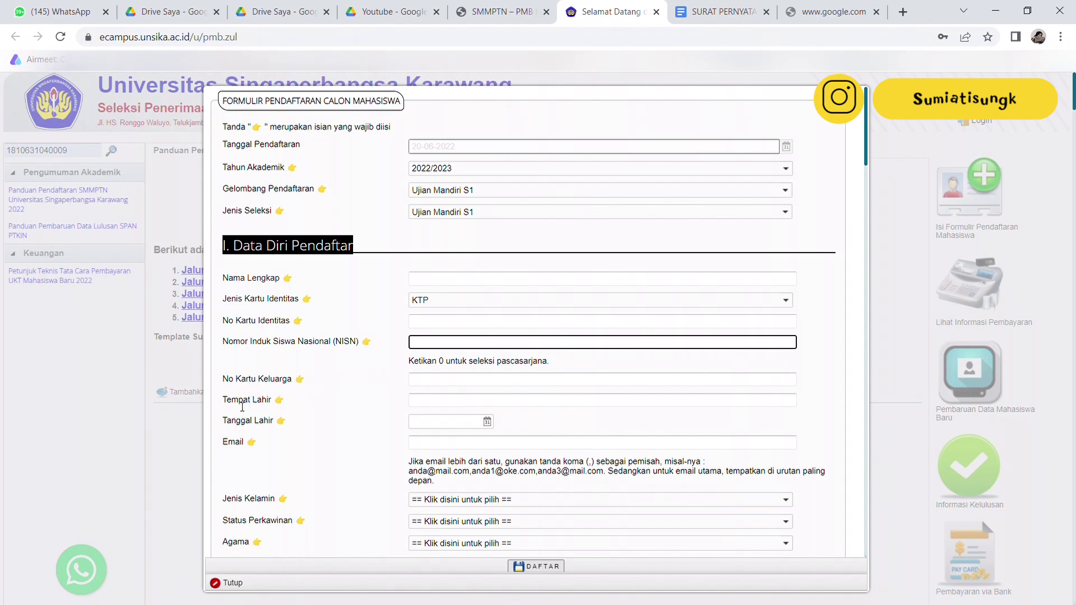
# Step: Examine the remaining personal data fields from birthplace to phone number, including the gender, marital status, religion and country of origin choices
pyautogui.moveTo(223, 404); pyautogui.dragTo(259, 446)
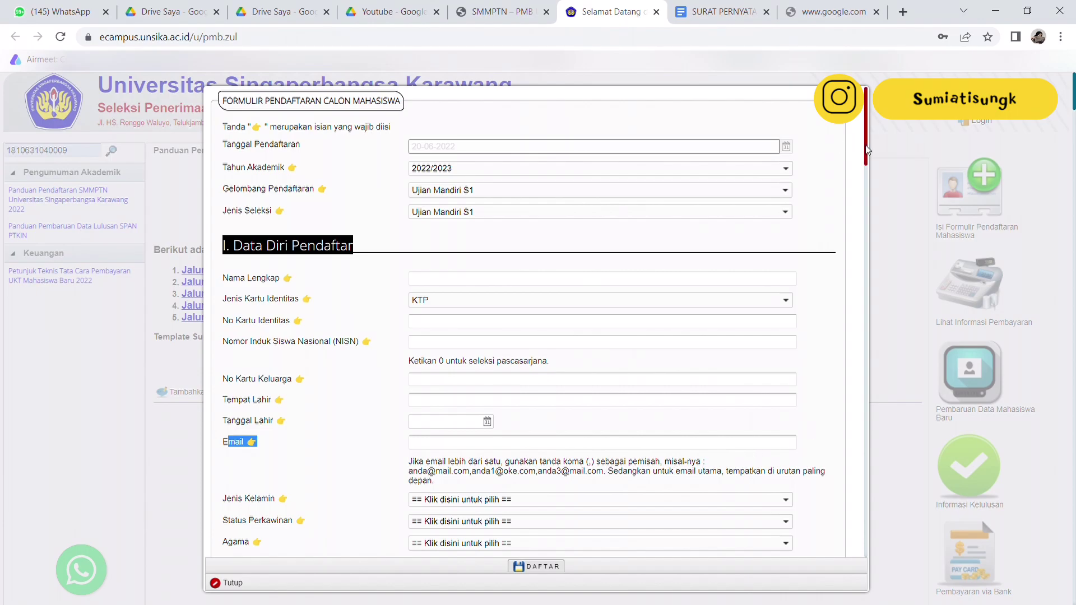
pyautogui.moveTo(867, 150); pyautogui.dragTo(856, 180)
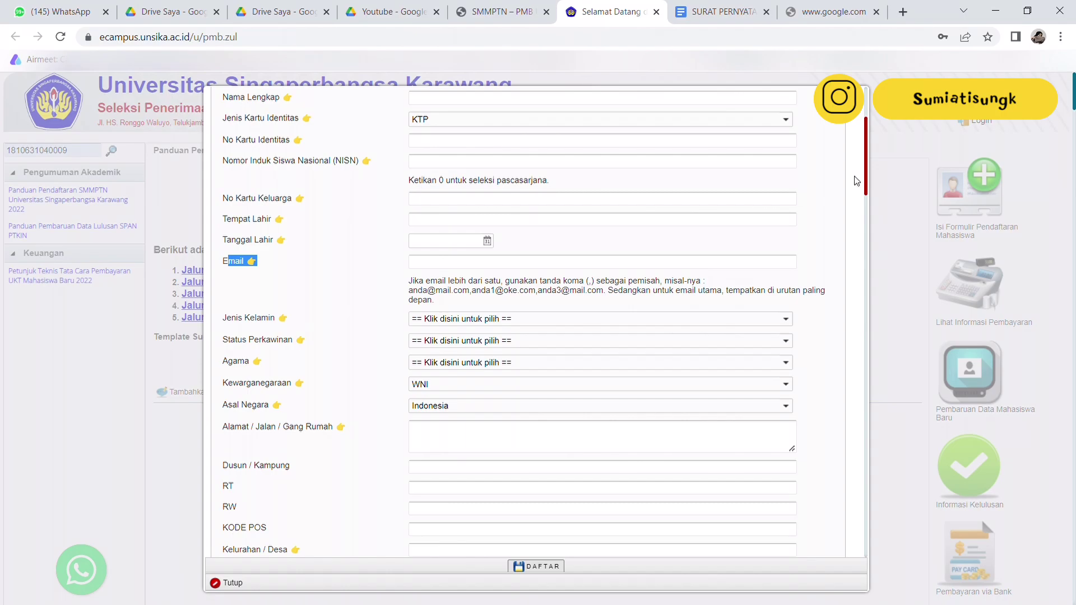
pyautogui.click(493, 321)
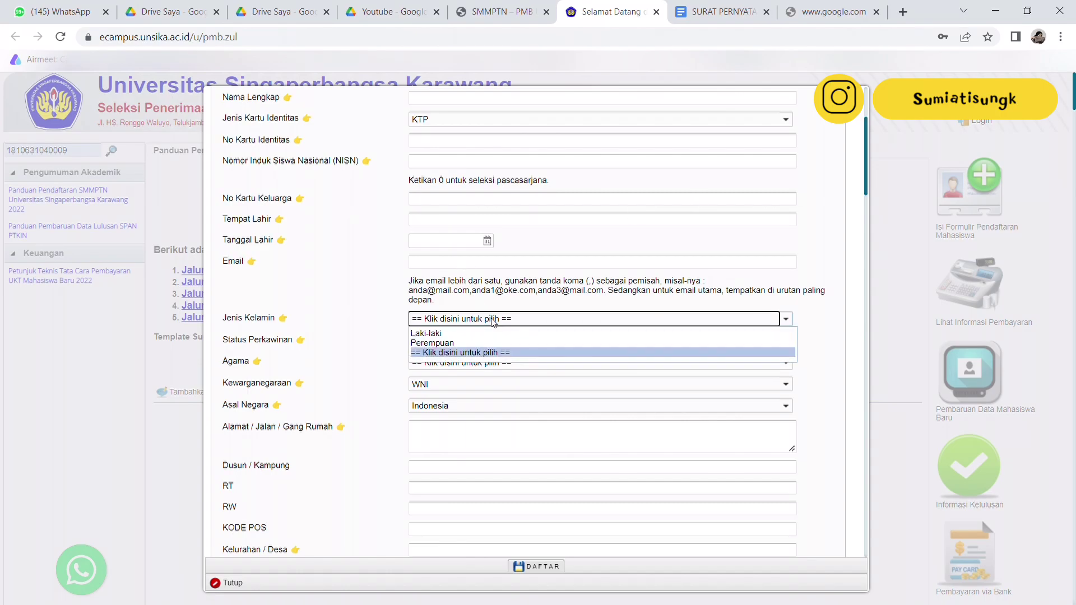
pyautogui.click(301, 359)
pyautogui.click(463, 342)
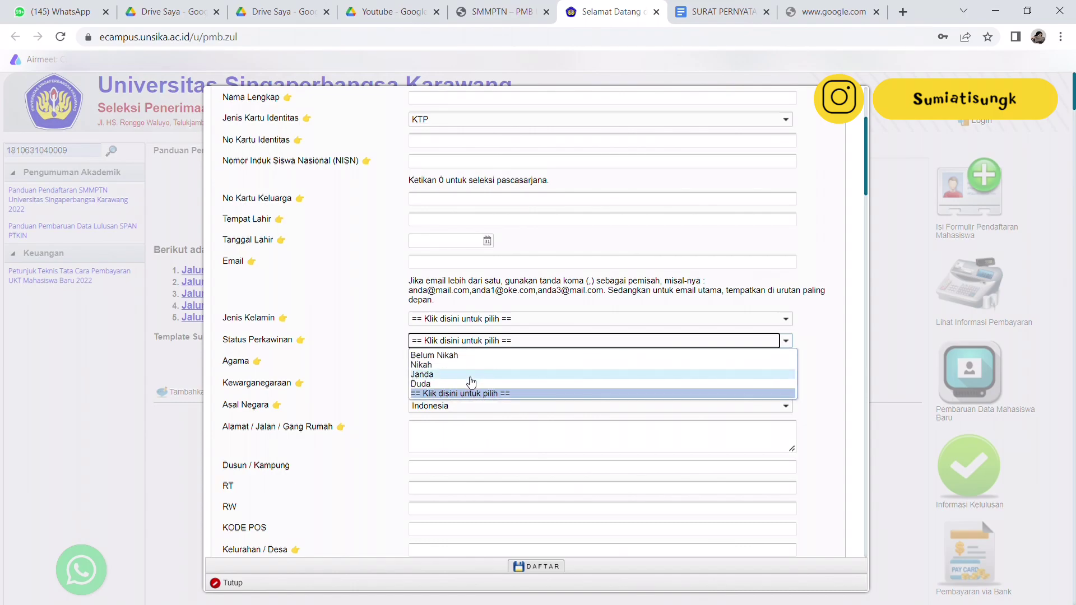
pyautogui.click(349, 375)
pyautogui.click(457, 366)
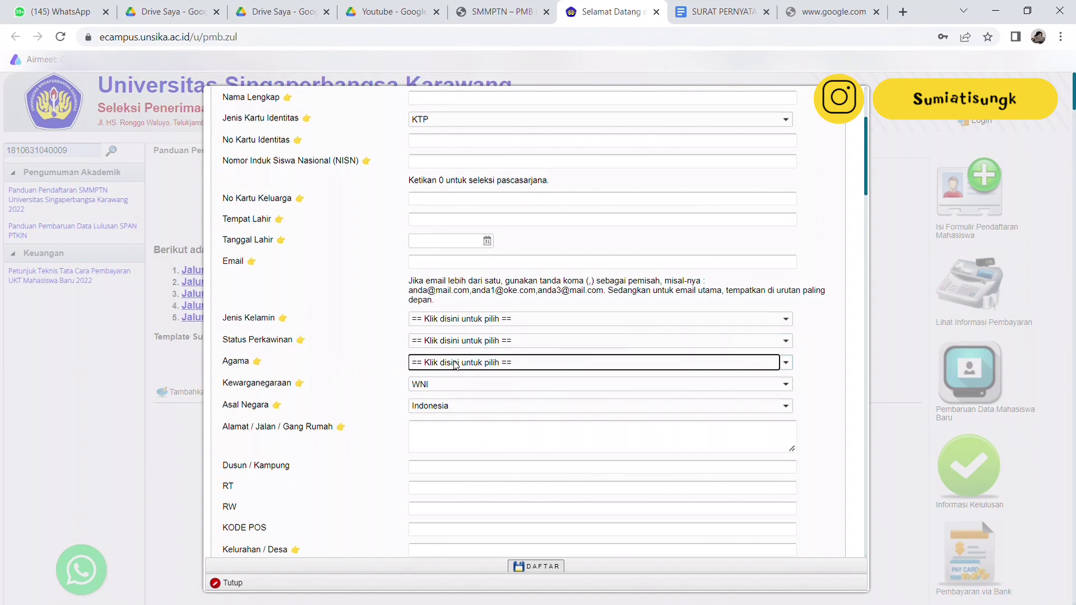
pyautogui.click(327, 424)
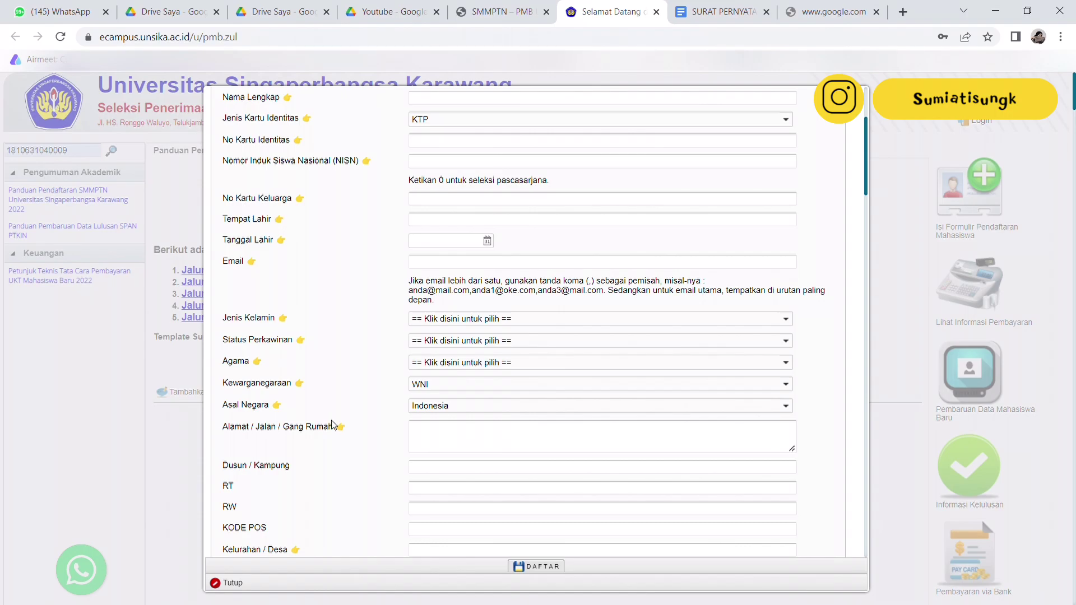
pyautogui.click(452, 405)
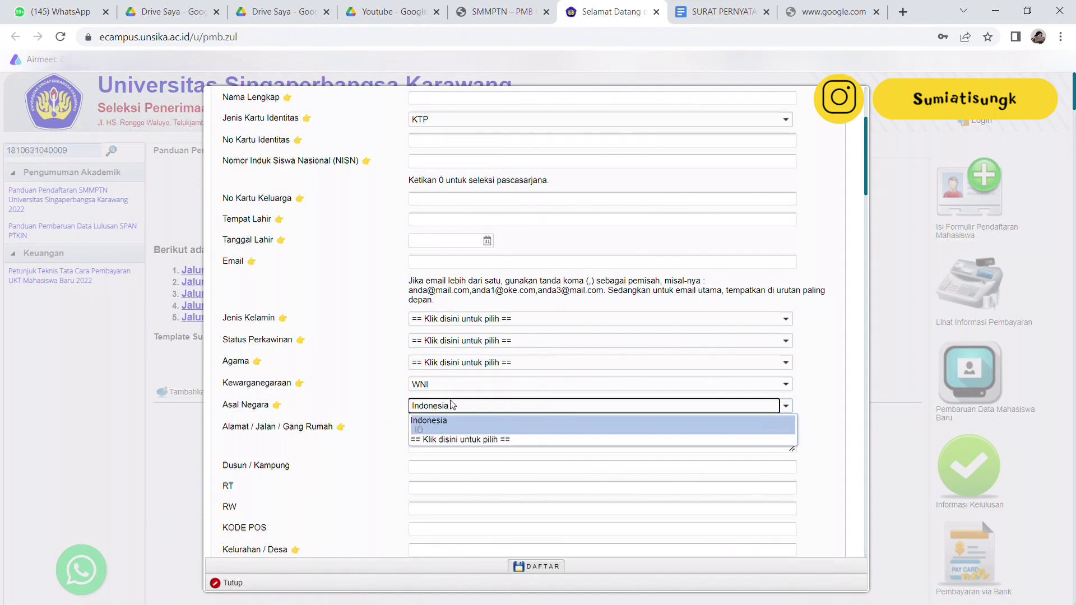
pyautogui.click(333, 441)
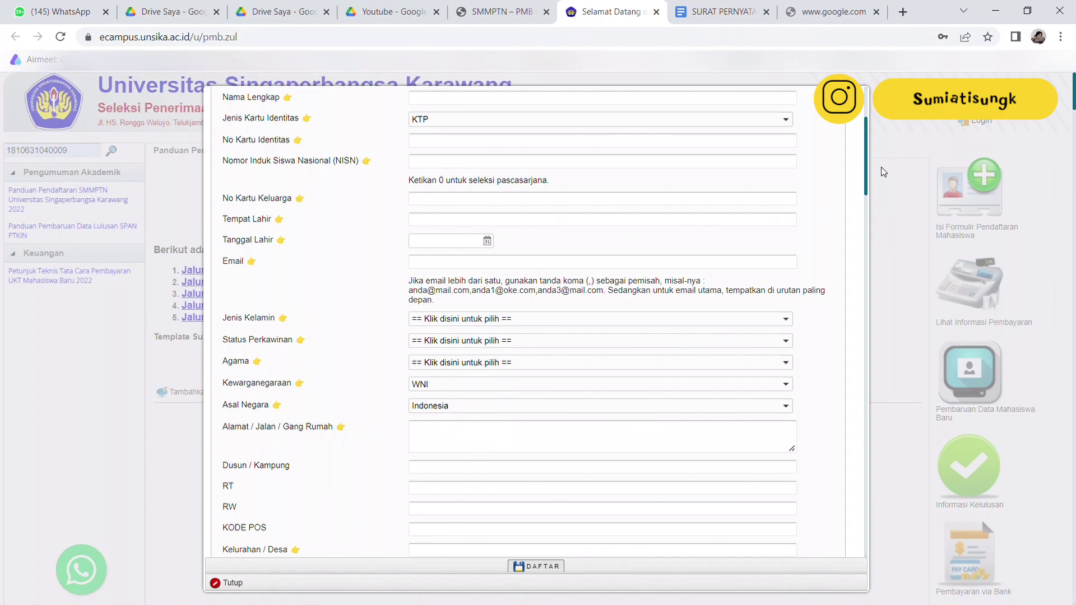
pyautogui.moveTo(866, 175); pyautogui.dragTo(872, 245)
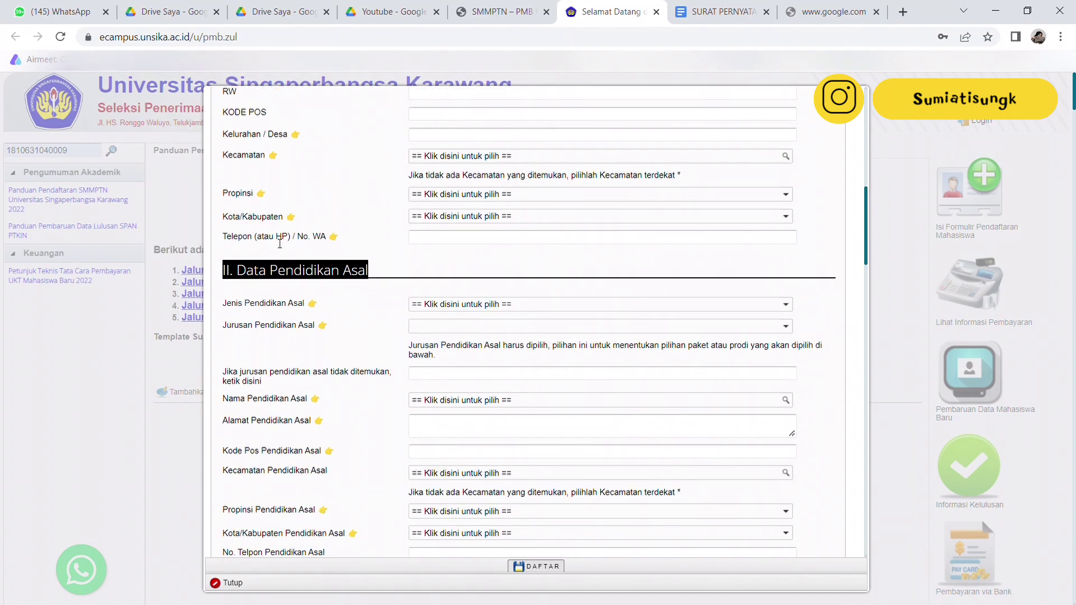
pyautogui.click(523, 241)
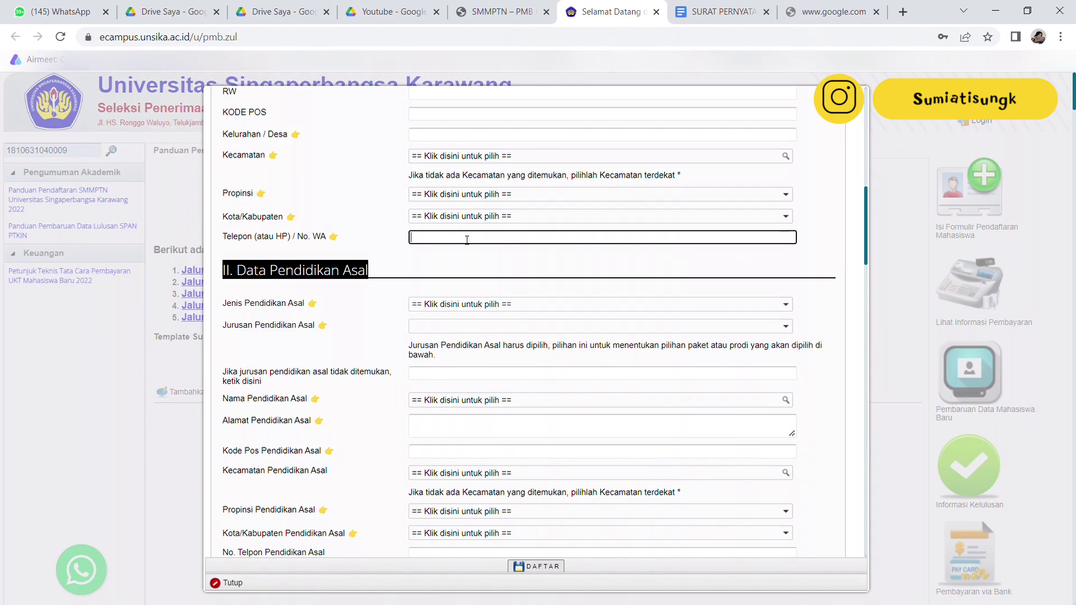
pyautogui.click(318, 313)
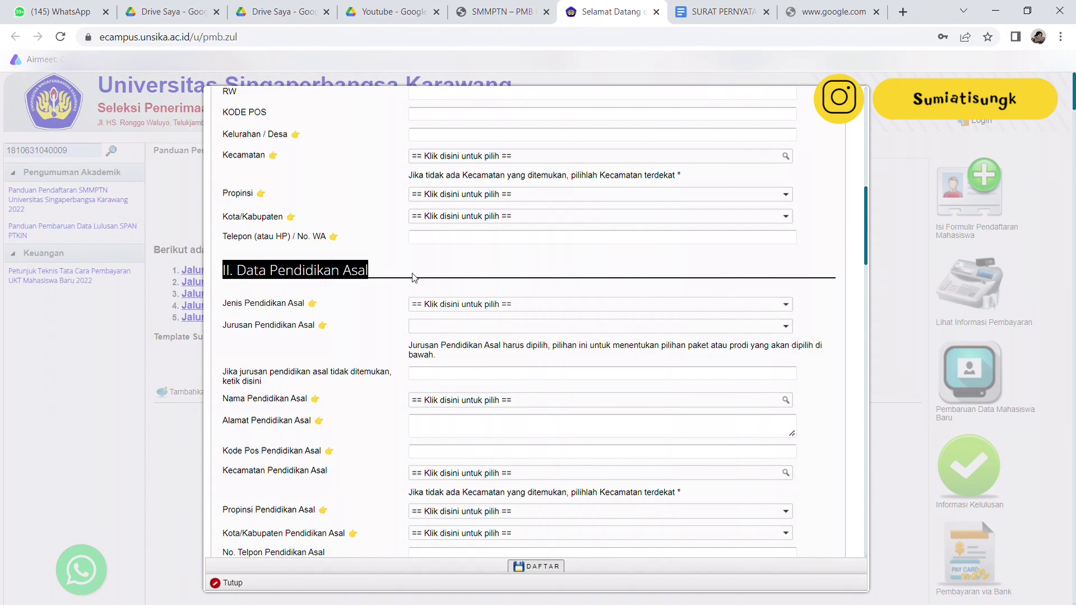
# Step: Set Jenis Pendidikan Asal to SMA and Jurusan Pendidikan Asal to IPA in the Data Pendidikan Asal section
pyautogui.click(606, 305)
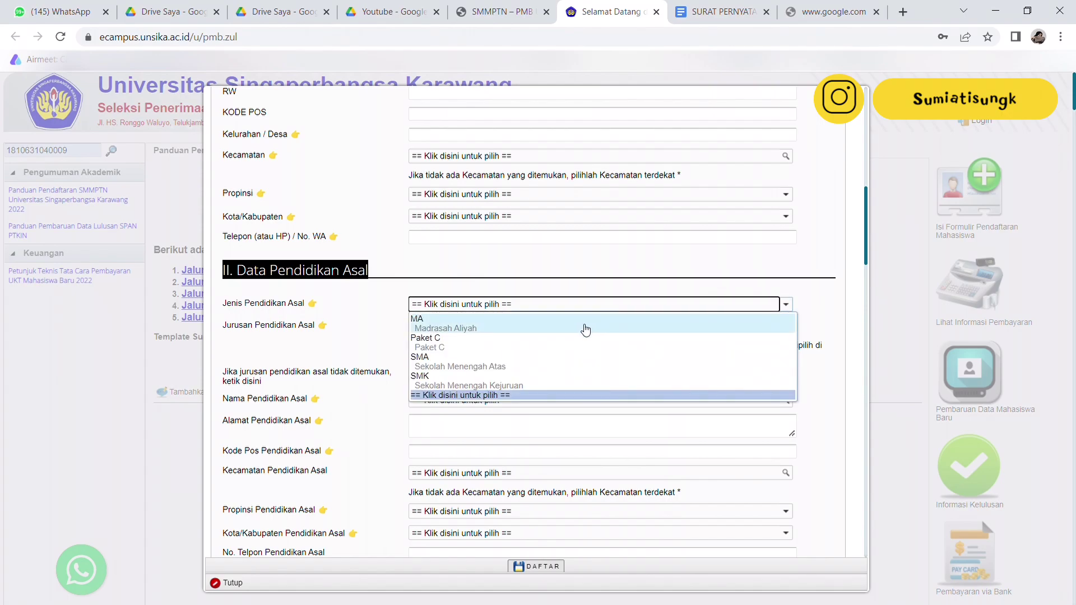
pyautogui.click(579, 368)
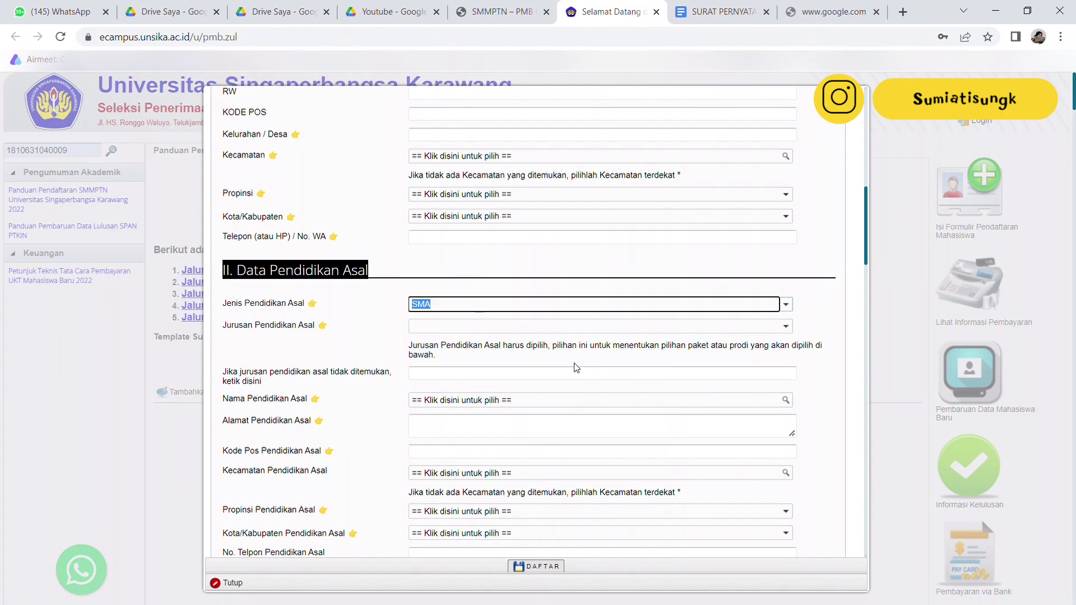
pyautogui.click(586, 330)
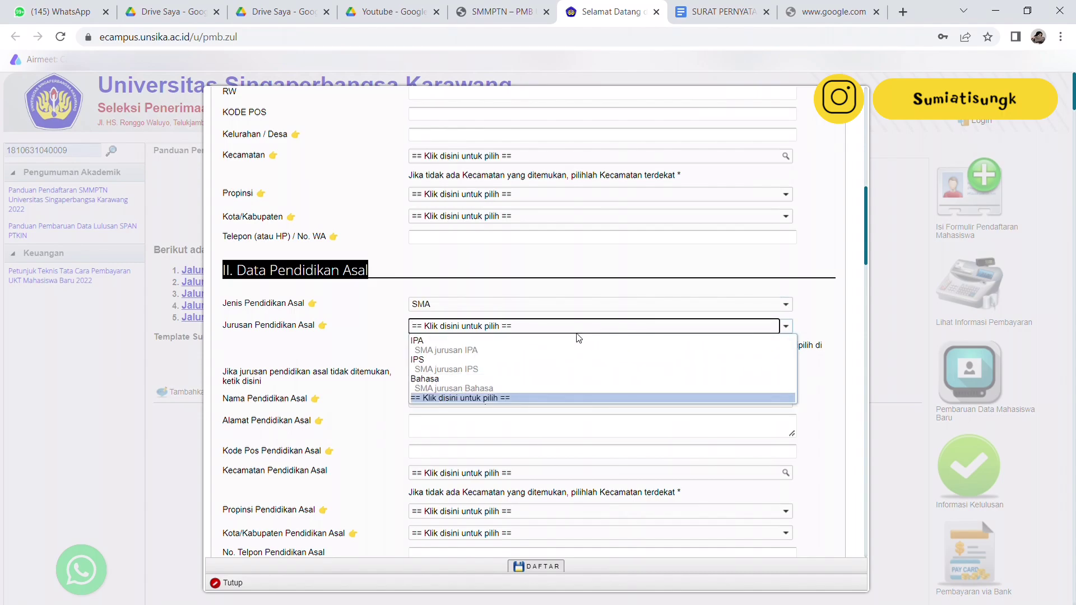
pyautogui.click(551, 355)
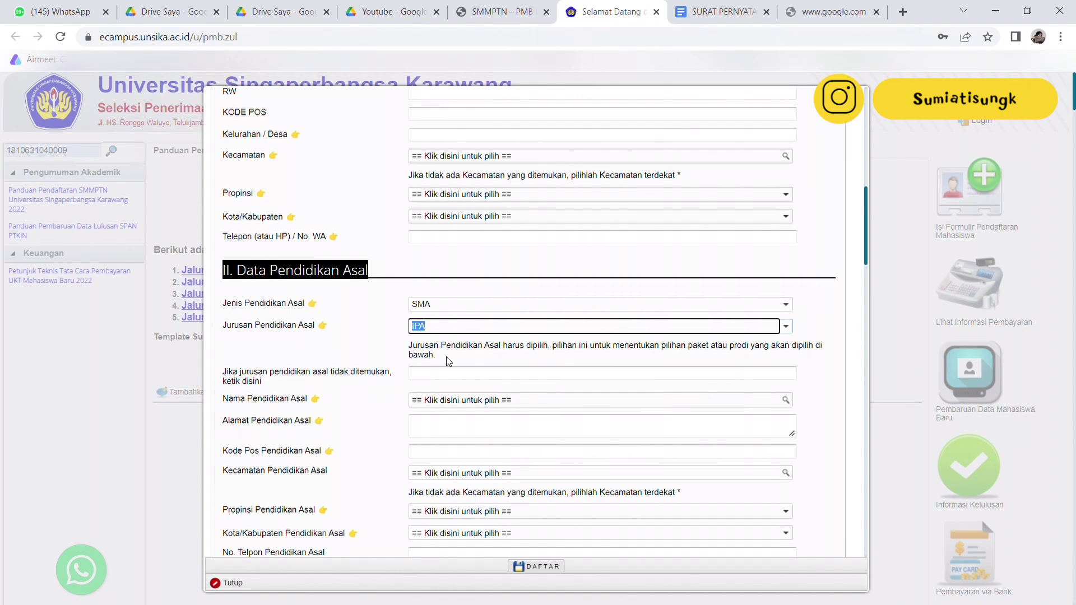
# Step: Search the institution list for Nama Pendidikan Asal with "sma negeri 1 sungai lilin"
pyautogui.click(498, 377)
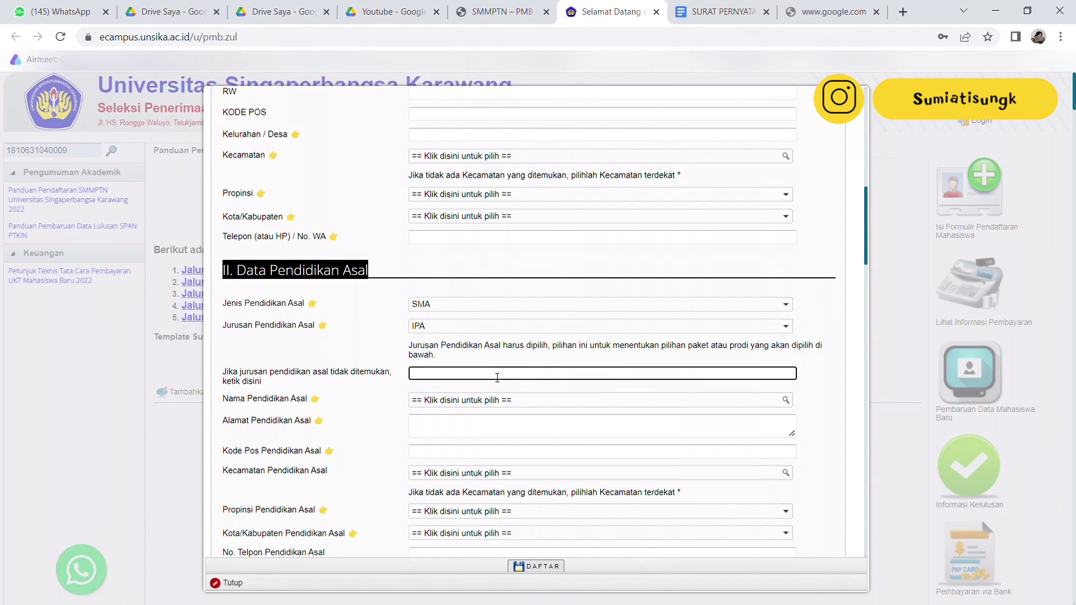
pyautogui.click(289, 402)
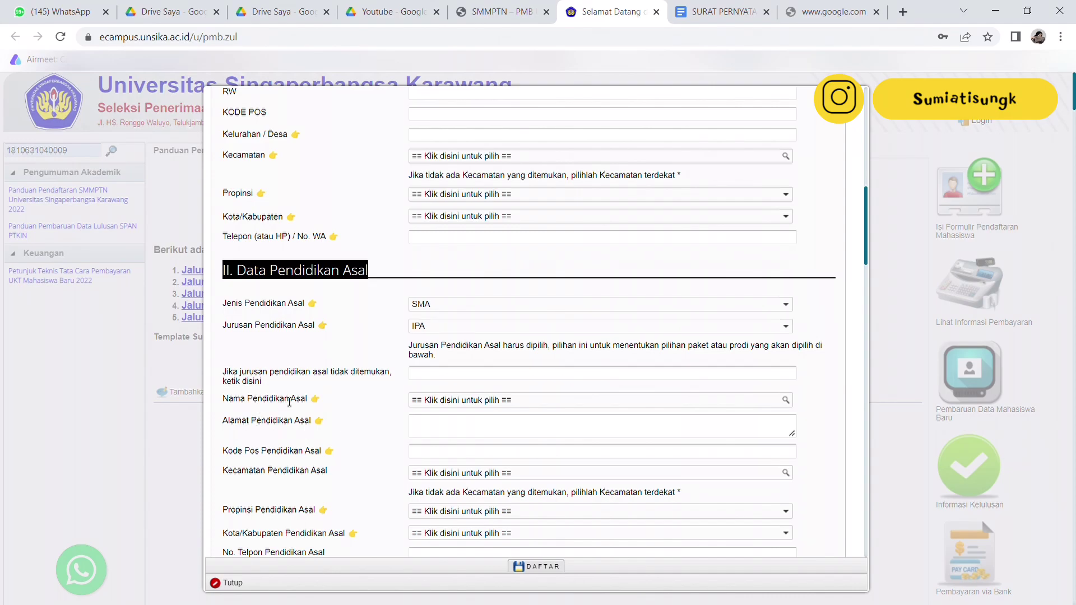
pyautogui.click(454, 402)
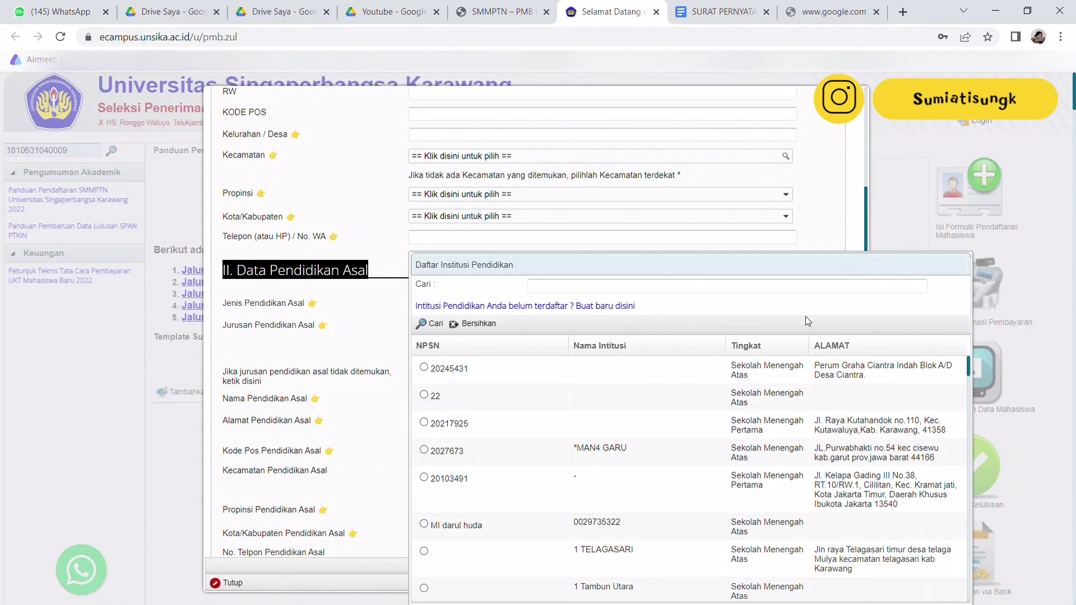
pyautogui.click(717, 287)
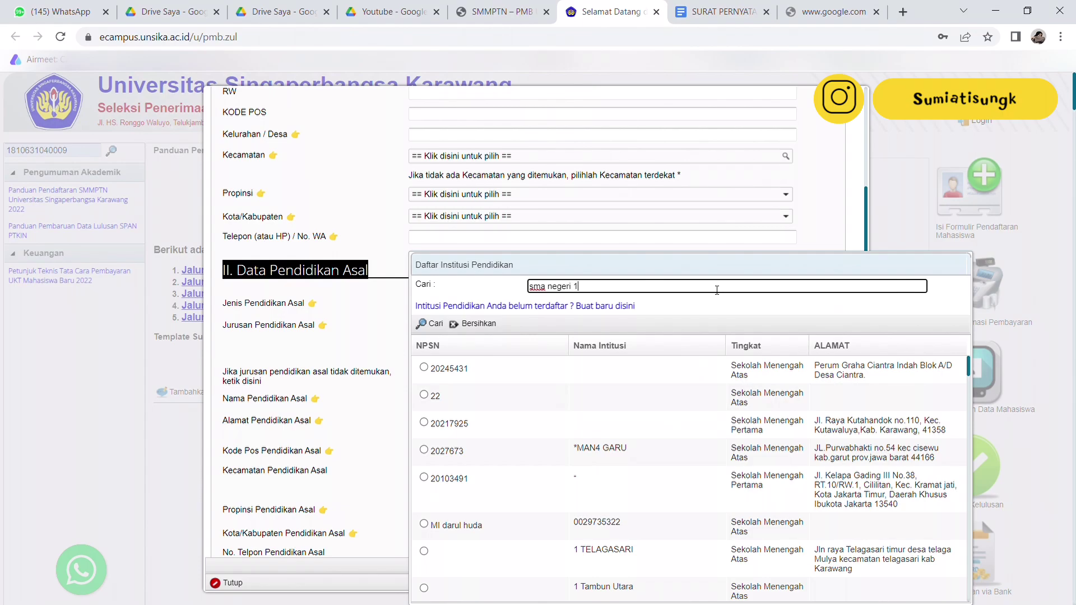
pyautogui.write('sungai lilin')
pyautogui.click(436, 325)
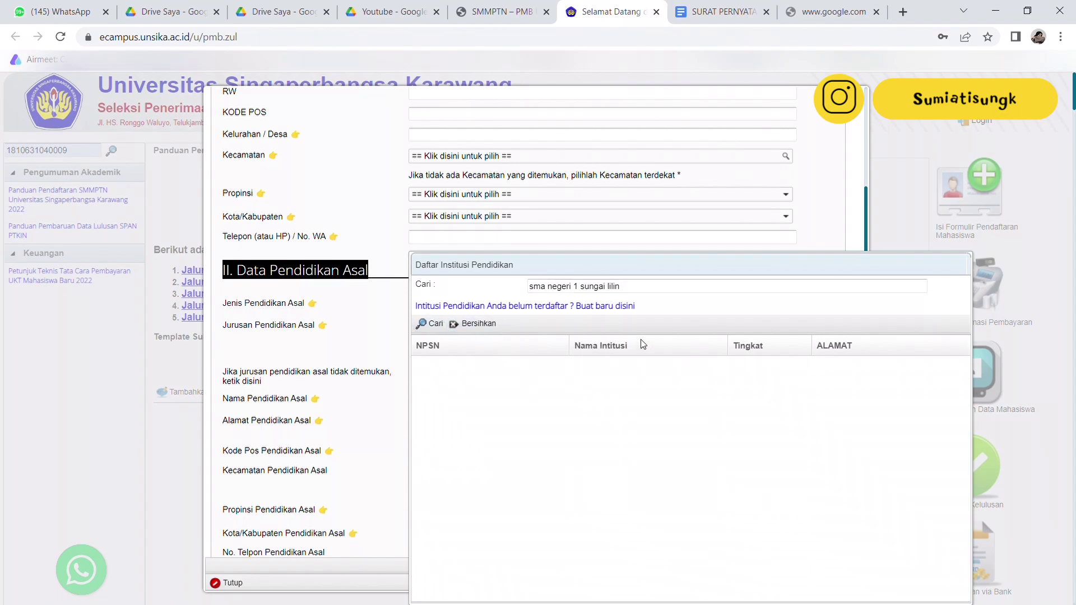
# Step: Examine the form for registering an unlisted educational institution and close it without saving
pyautogui.click(598, 307)
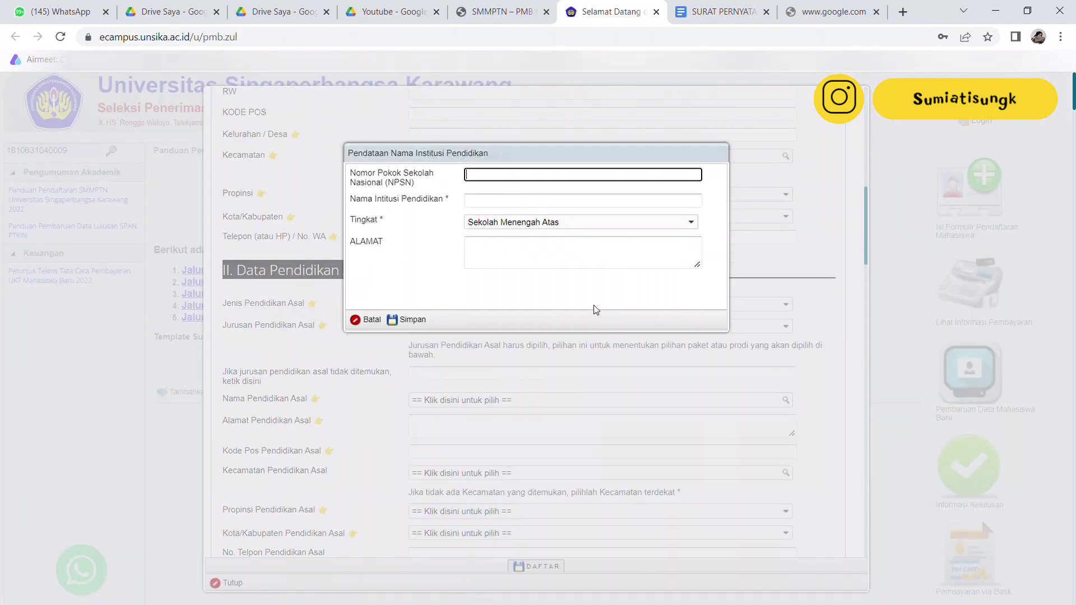
pyautogui.click(575, 203)
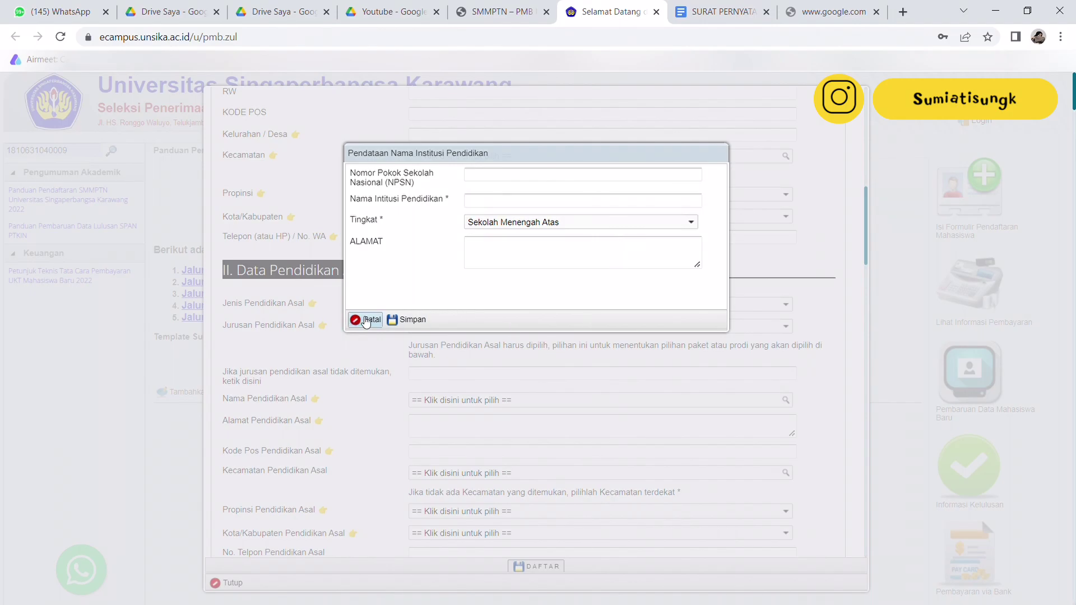
pyautogui.click(367, 320)
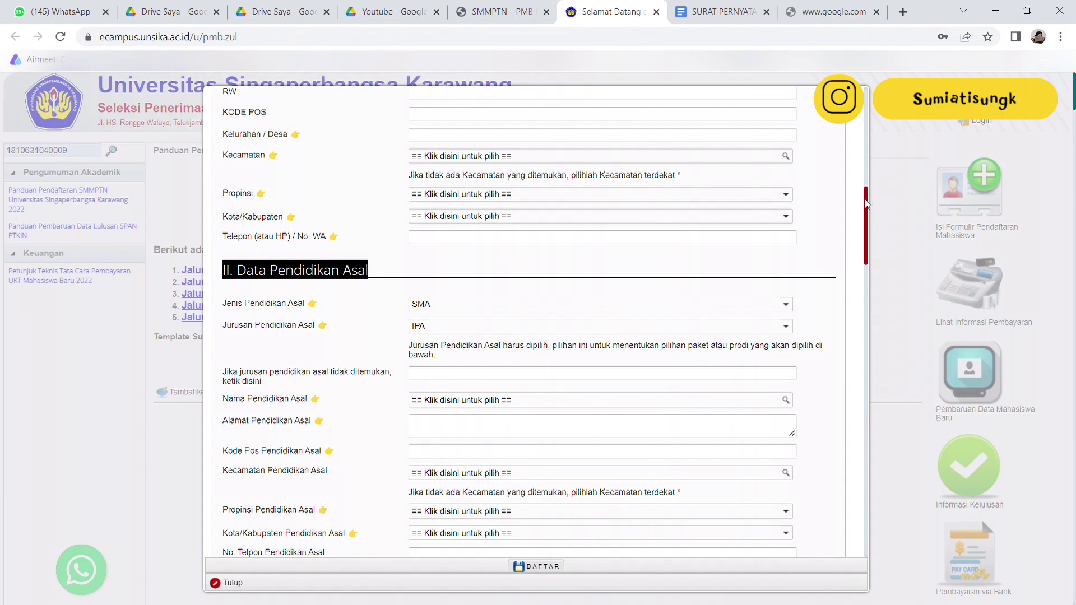
# Step: Examine the parent and guardian name fields in Data Orang Tua/Wali, including the note on filling in Nama Wali
pyautogui.moveTo(867, 203); pyautogui.dragTo(880, 280)
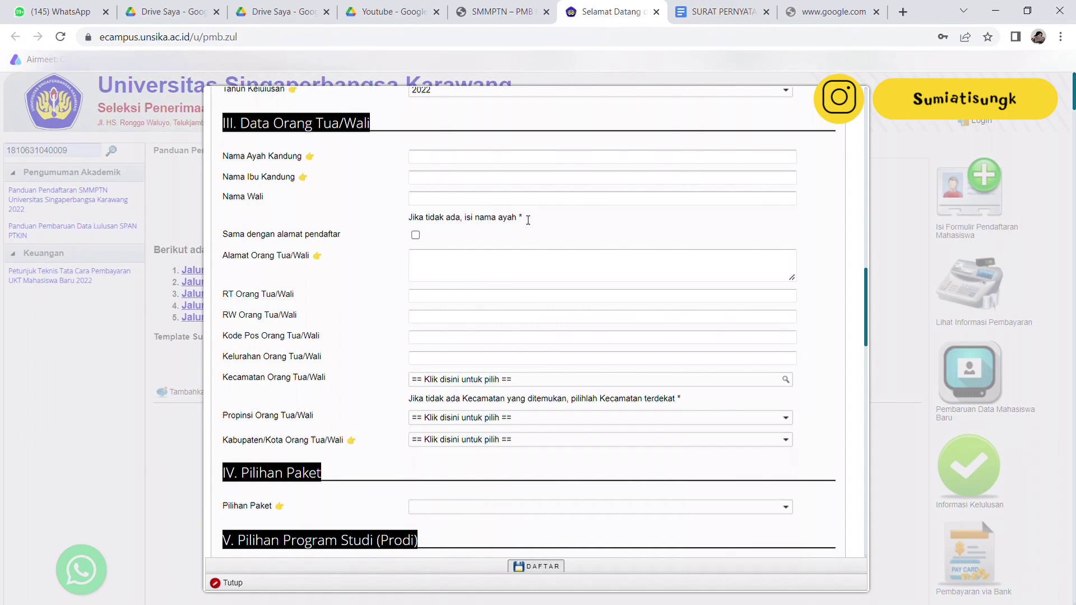
pyautogui.moveTo(416, 221); pyautogui.dragTo(525, 222)
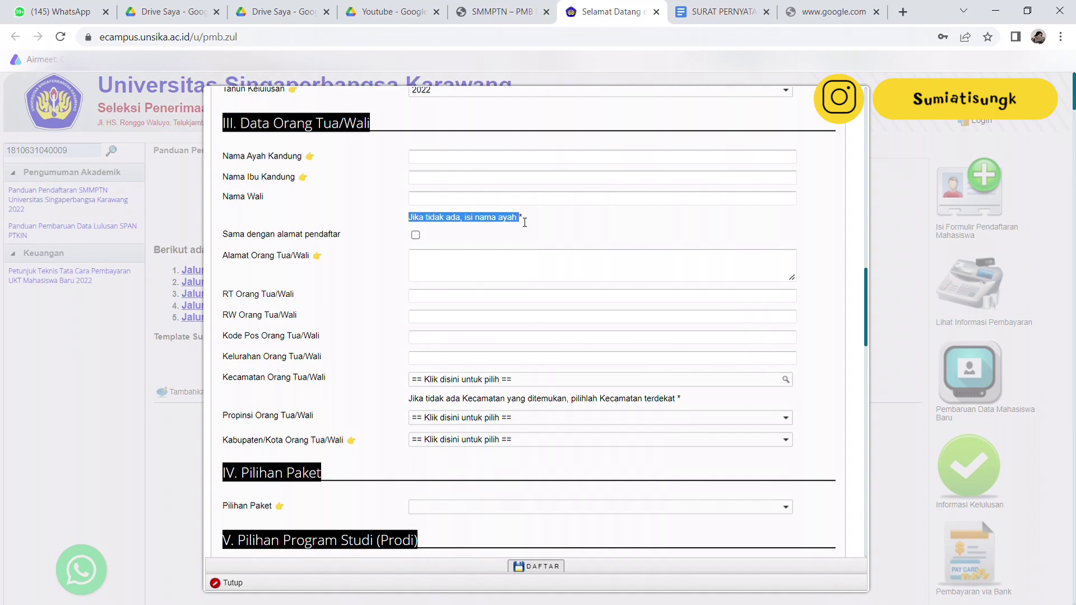
pyautogui.click(346, 233)
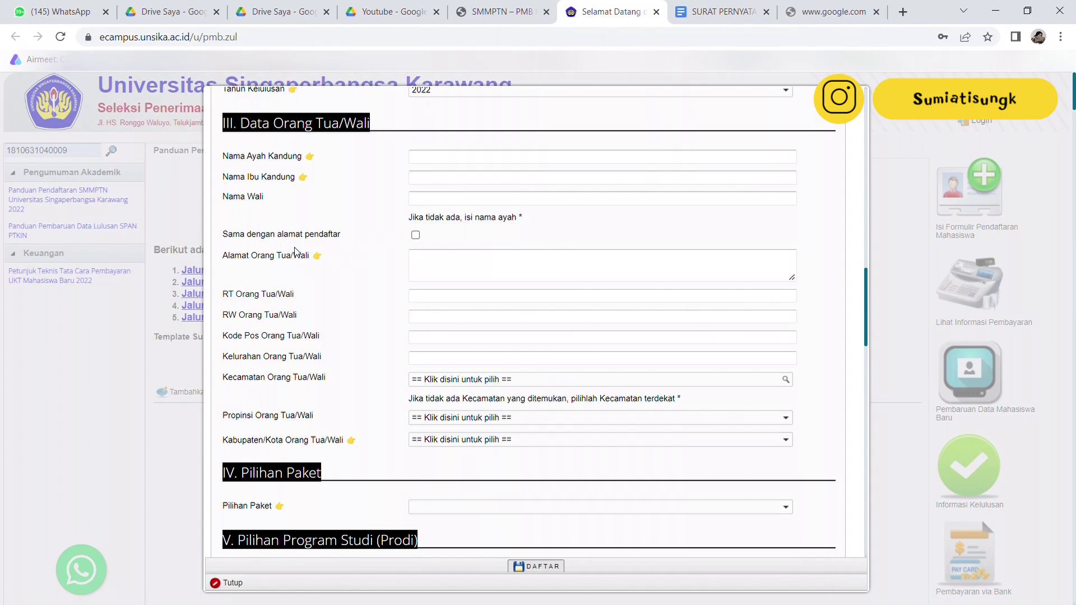
# Step: Try the Sama dengan alamat pendaftar option for the parents' address, clear it again and leave Alamat Orang Tua/Wali blank
pyautogui.click(416, 236)
pyautogui.click(415, 236)
pyautogui.click(416, 236)
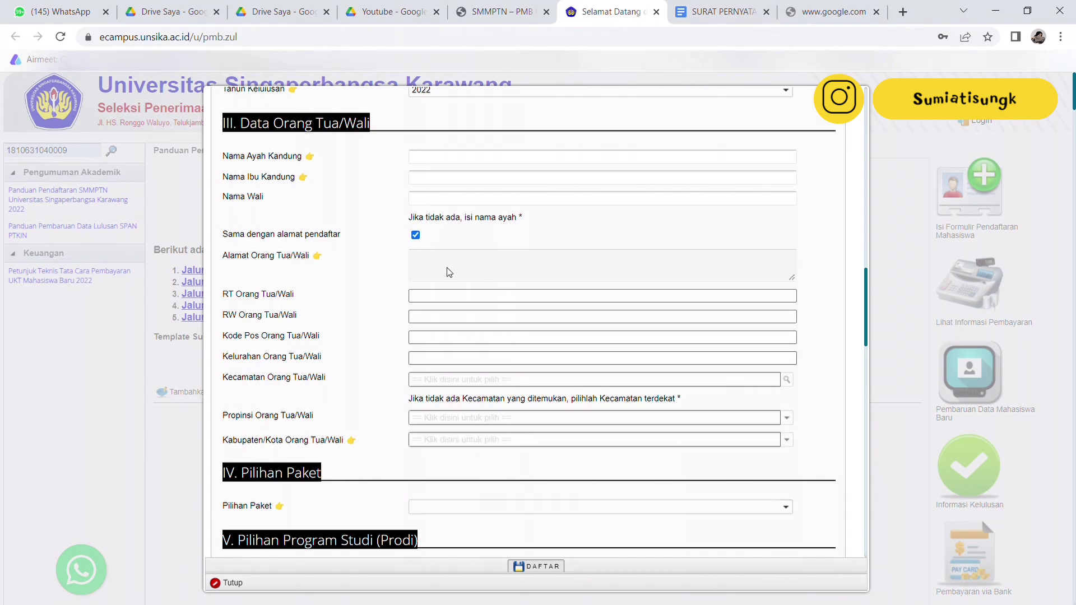
pyautogui.click(415, 236)
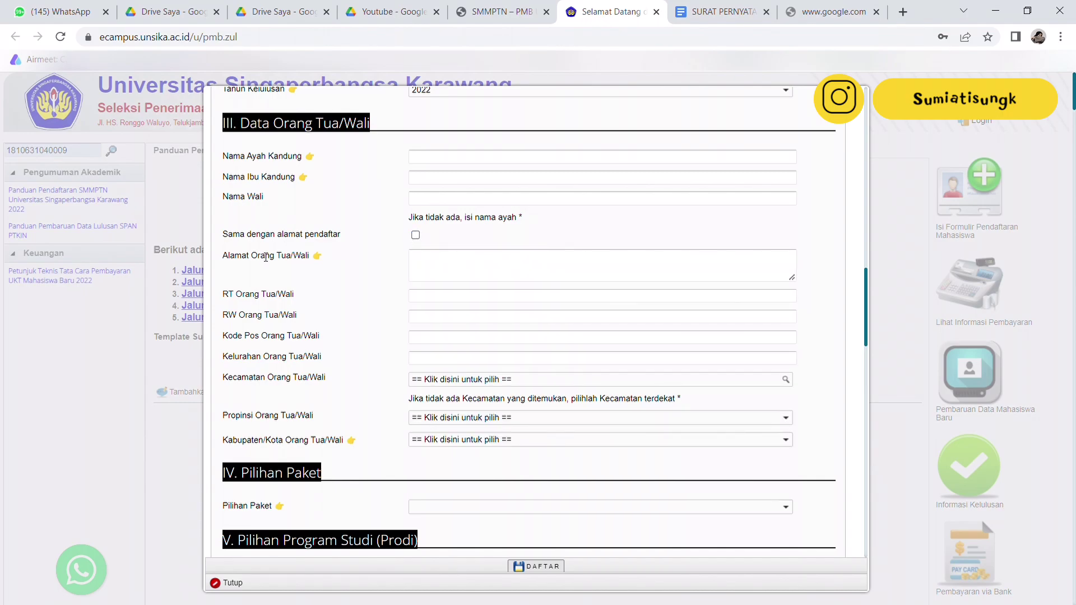
pyautogui.click(439, 269)
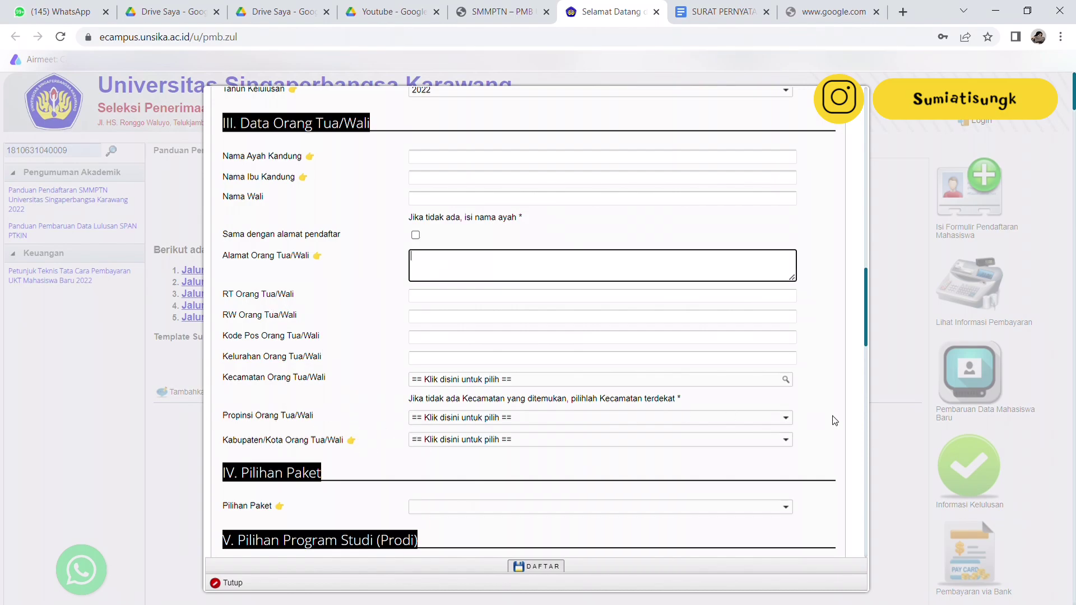
# Step: Review the Pilihan Paket choices and set the package to Ujian Mandiri S1 PRODI SAINTEK
pyautogui.moveTo(869, 313); pyautogui.dragTo(873, 342)
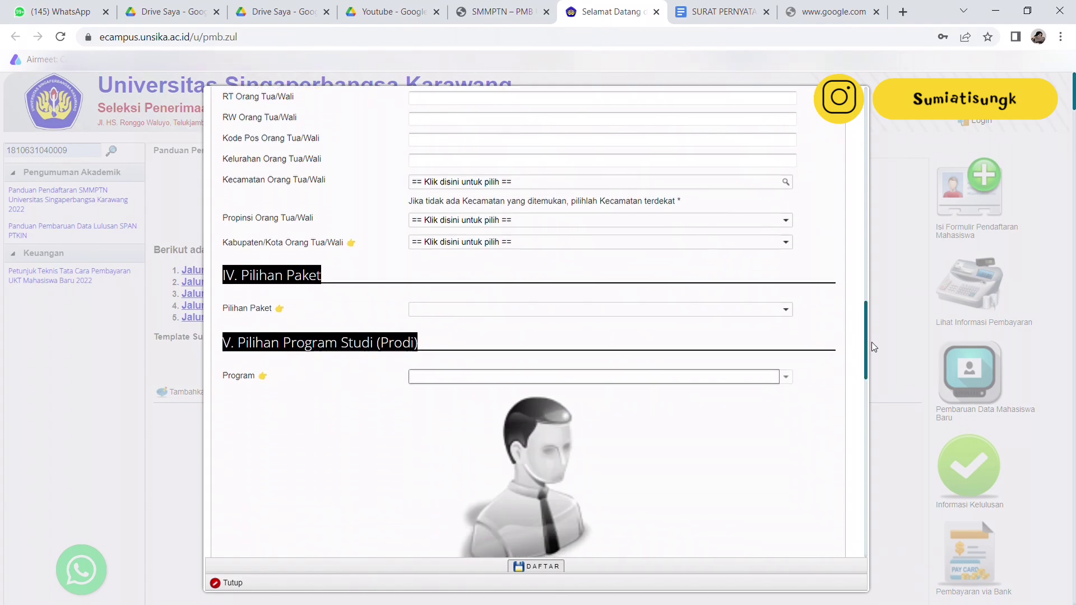
pyautogui.click(554, 313)
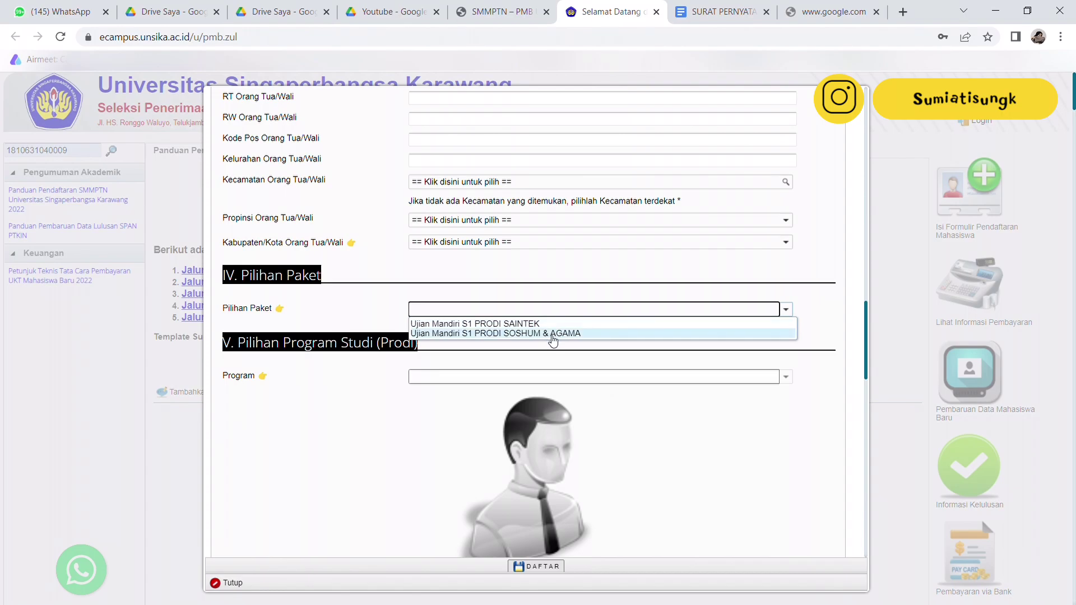
pyautogui.click(622, 451)
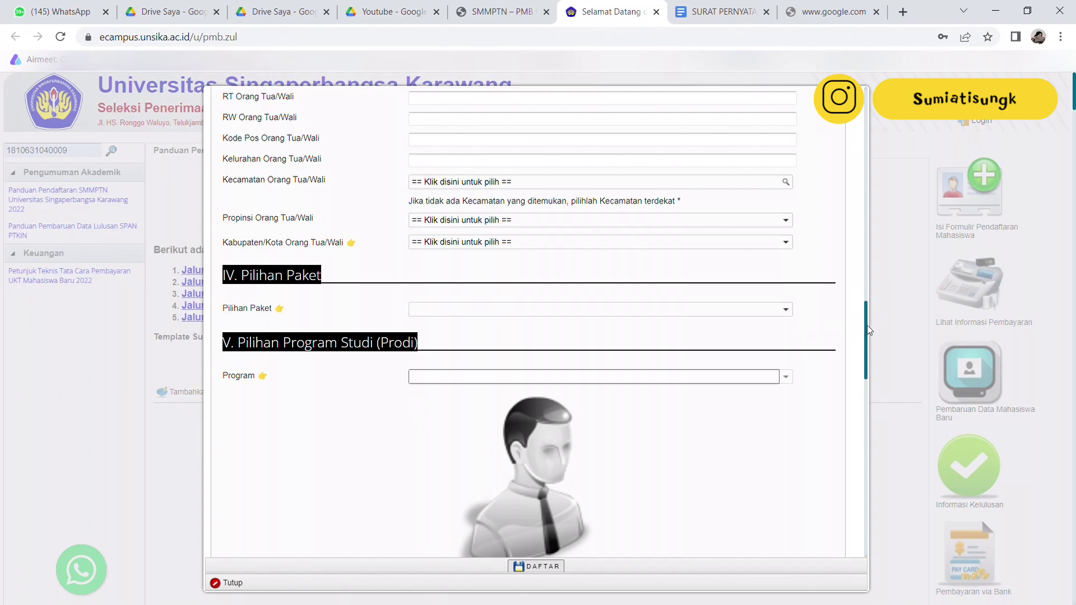
pyautogui.moveTo(868, 331); pyautogui.dragTo(866, 349)
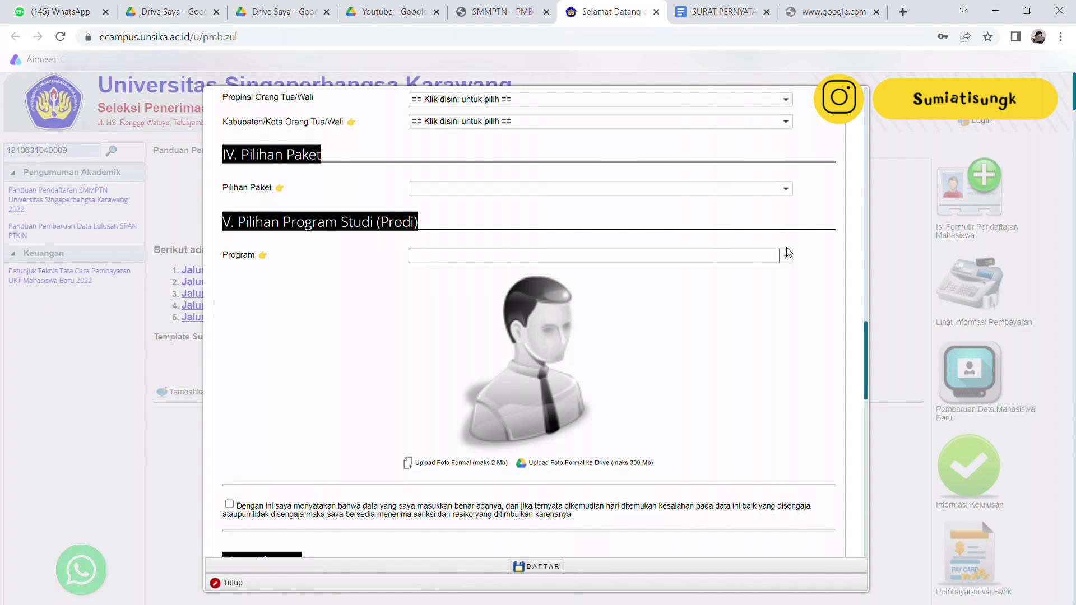
pyautogui.click(787, 189)
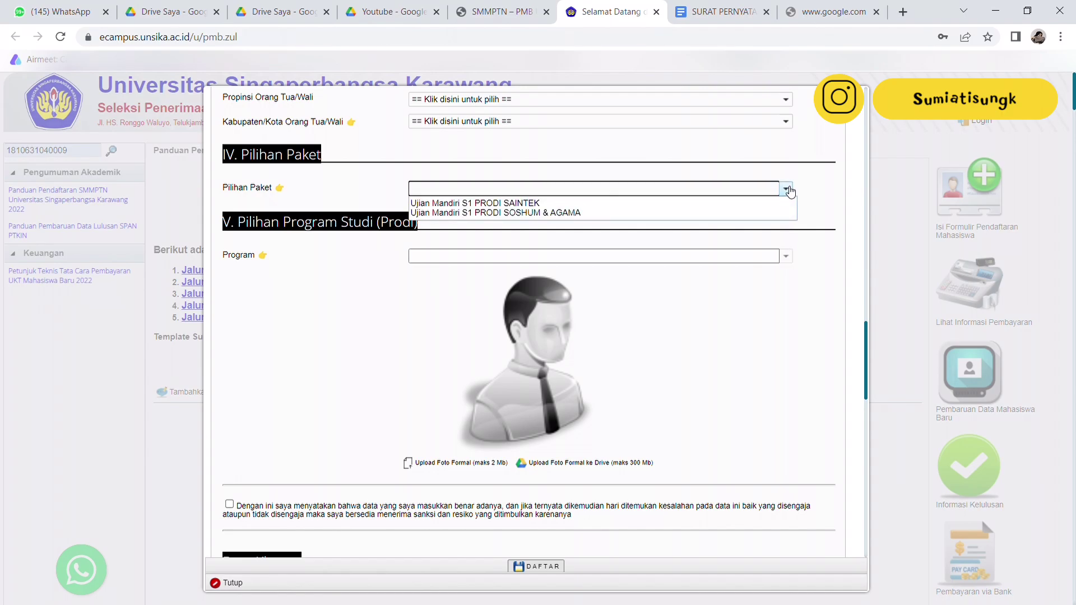
pyautogui.click(550, 205)
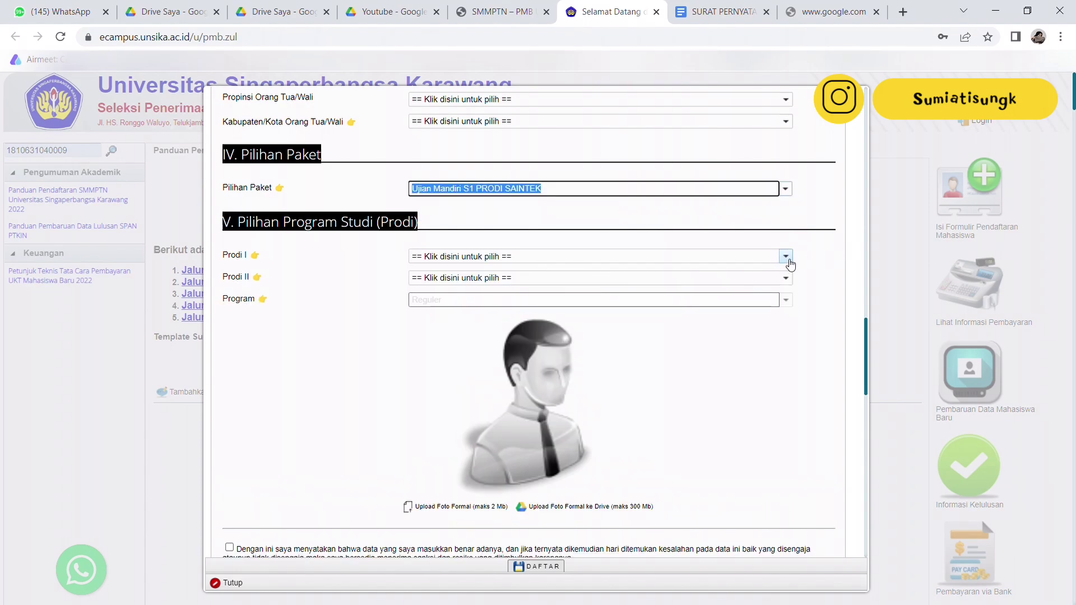
# Step: Set Prodi I to Gizi and Prodi II to Teknik Elektro, and try to change the Program field
pyautogui.click(787, 258)
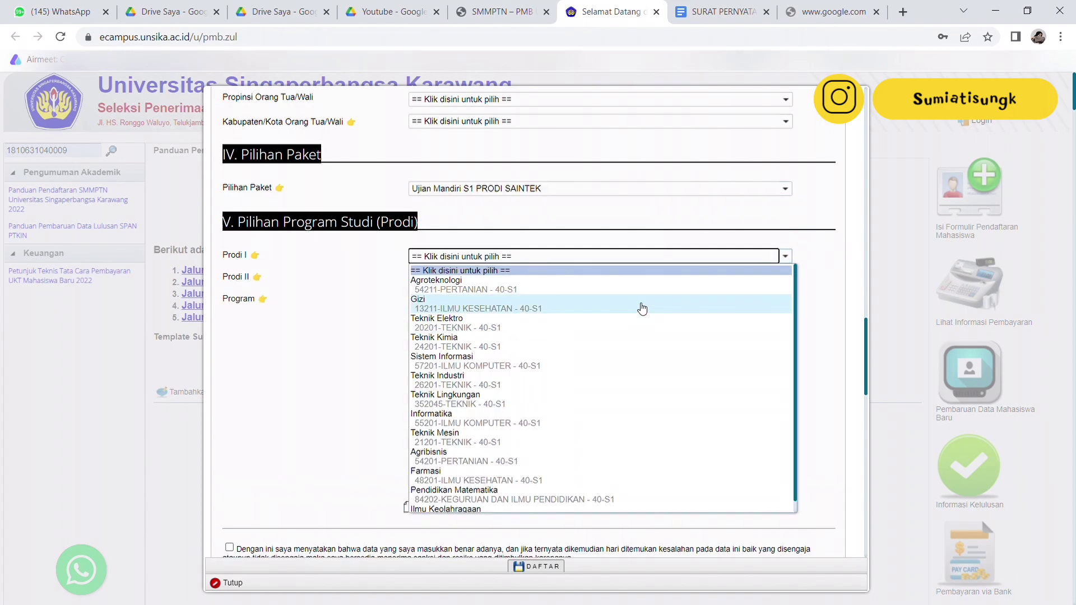
pyautogui.click(637, 304)
pyautogui.click(788, 279)
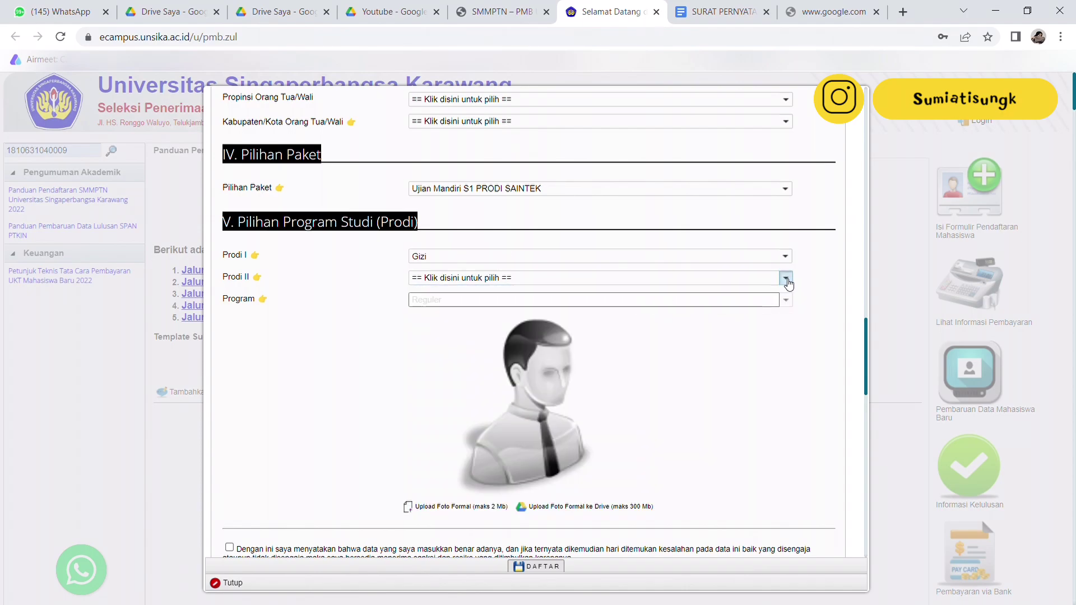
pyautogui.click(634, 346)
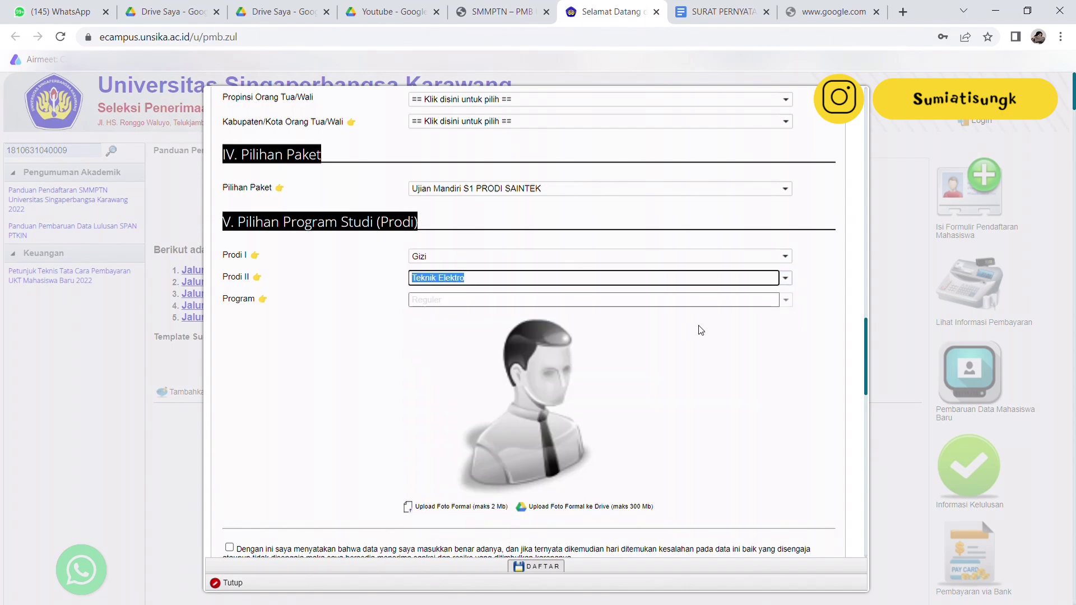
pyautogui.click(786, 301)
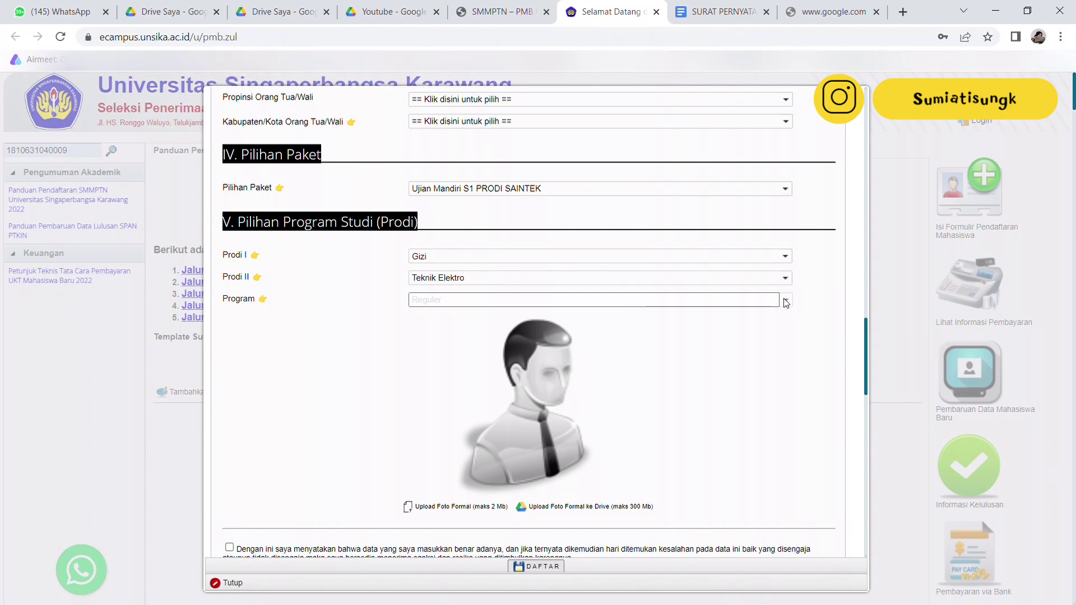
pyautogui.click(646, 306)
pyautogui.press('BackSpace')
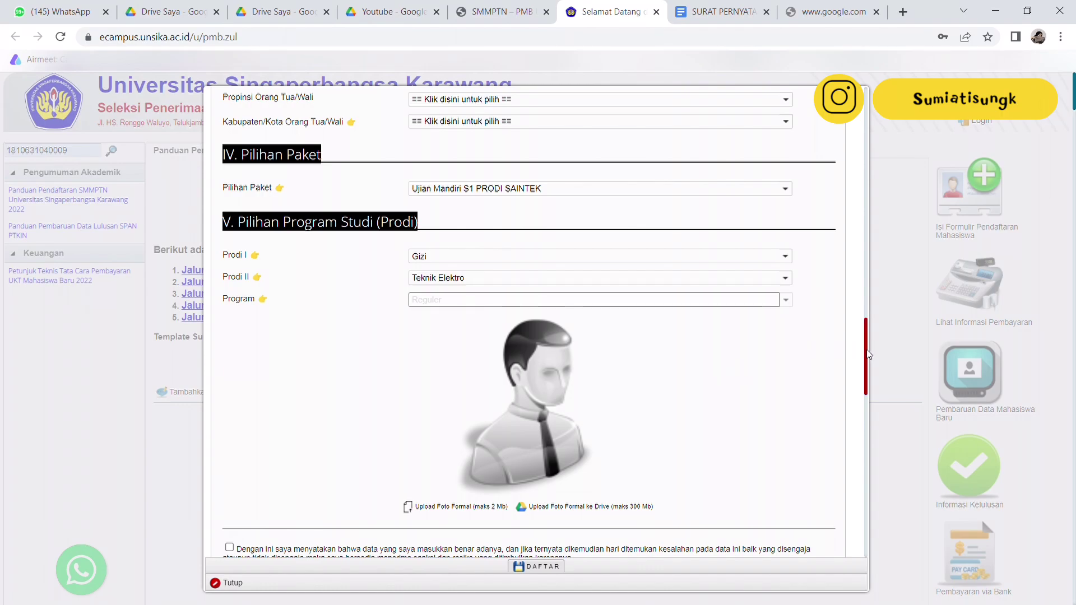
# Step: Accept the declaration that the entered data is true and enter the origin school's NPSN in the Data Khusus section
pyautogui.moveTo(869, 354); pyautogui.dragTo(873, 374)
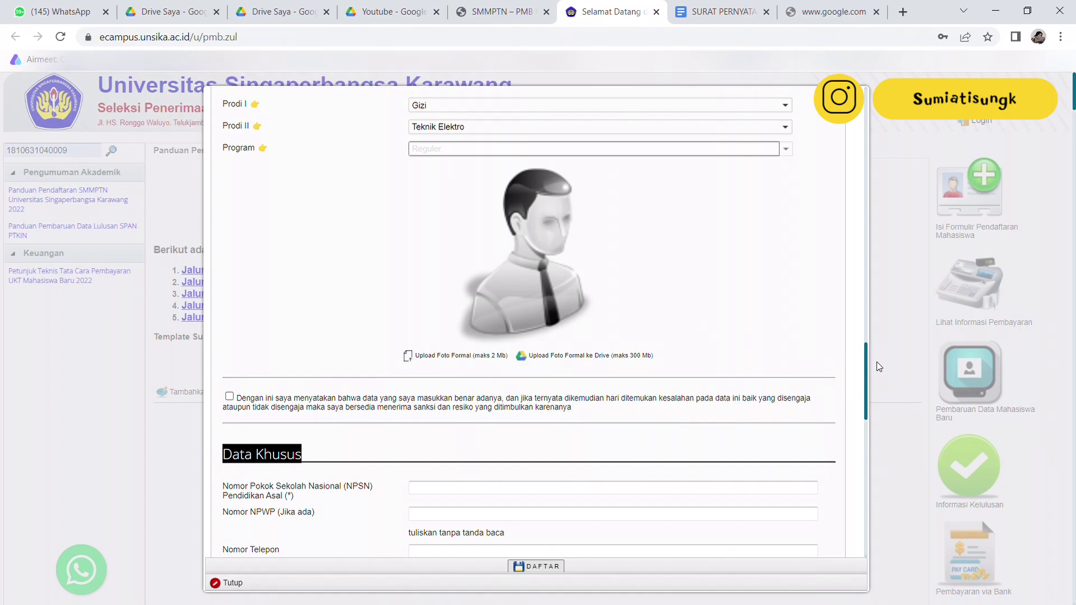
pyautogui.moveTo(867, 361); pyautogui.dragTo(869, 374)
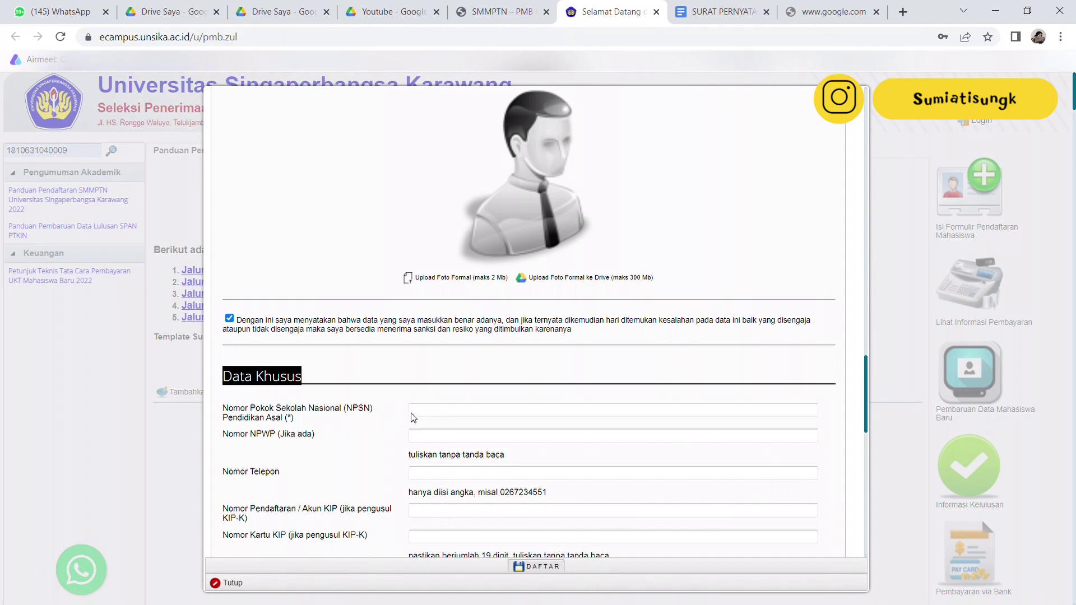
pyautogui.click(458, 412)
pyautogui.write('7989790')
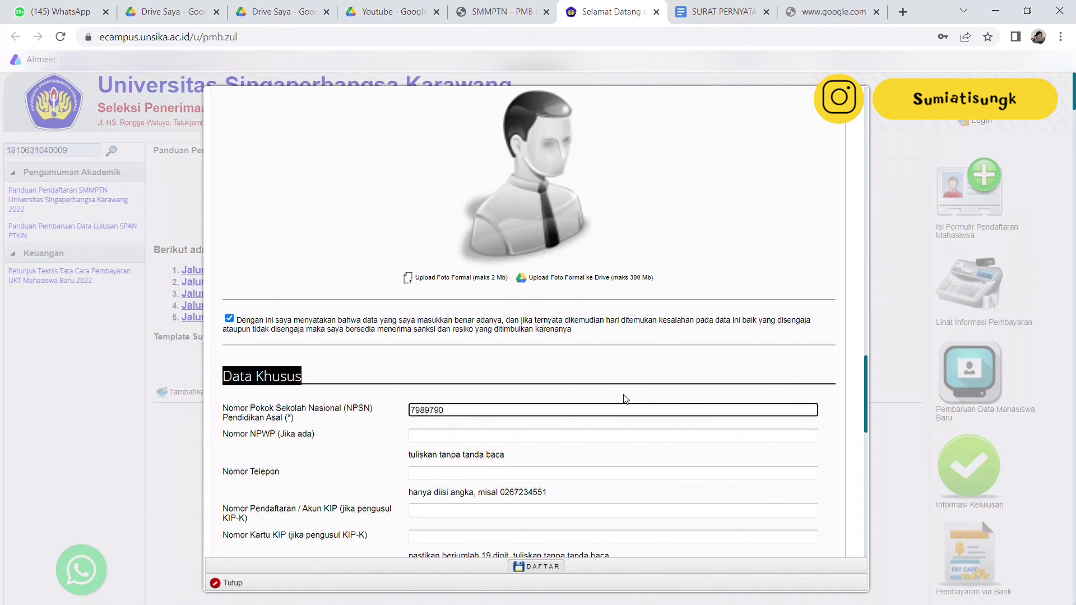
# Step: Examine the NPWP, telephone and KIP registration number fields in Data Khusus, leaving them blank
pyautogui.scroll(-3, 869, 372)
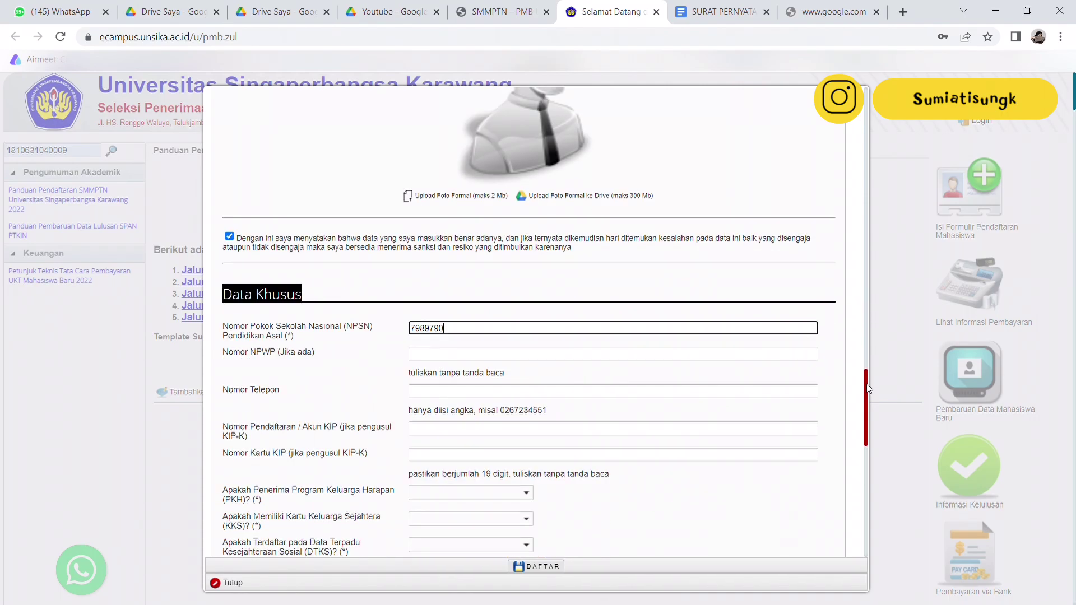
pyautogui.click(460, 280)
pyautogui.click(424, 318)
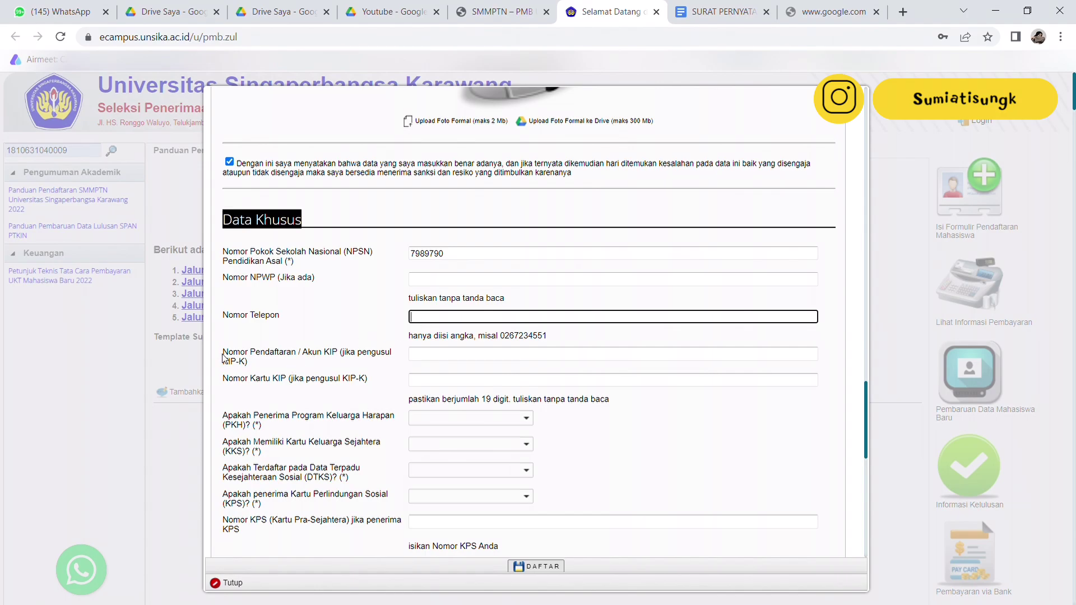
pyautogui.moveTo(222, 352); pyautogui.dragTo(286, 370)
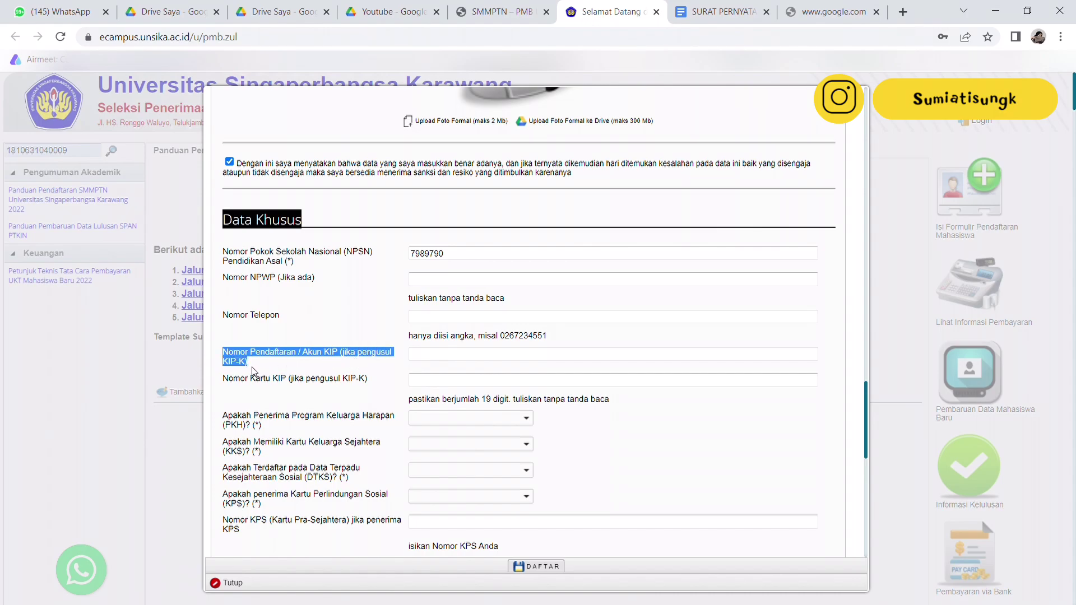
pyautogui.click(259, 368)
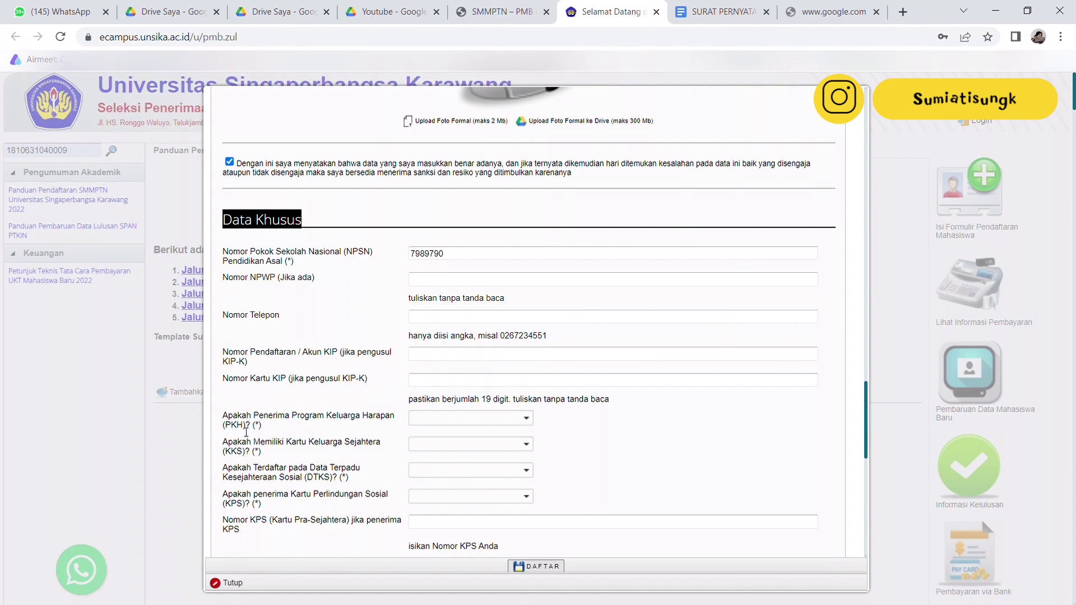
# Step: In Data Khusus, set the PKH recipient answer to Ya, the KKS ownership answer to Tidak and the DTKS registration answer to Ya
pyautogui.click(527, 420)
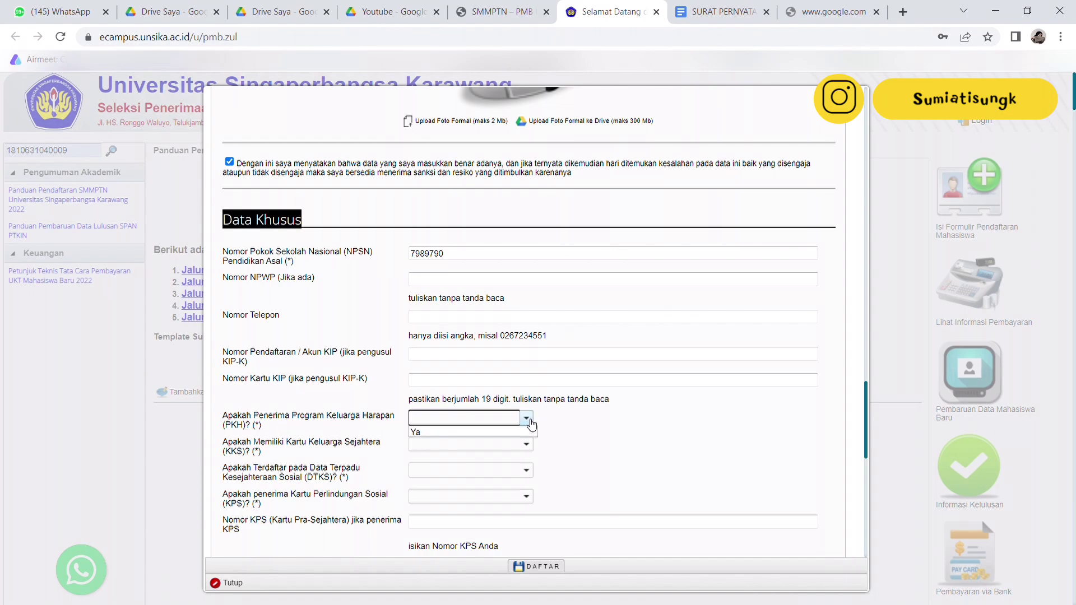
pyautogui.click(513, 432)
pyautogui.click(527, 444)
pyautogui.click(461, 468)
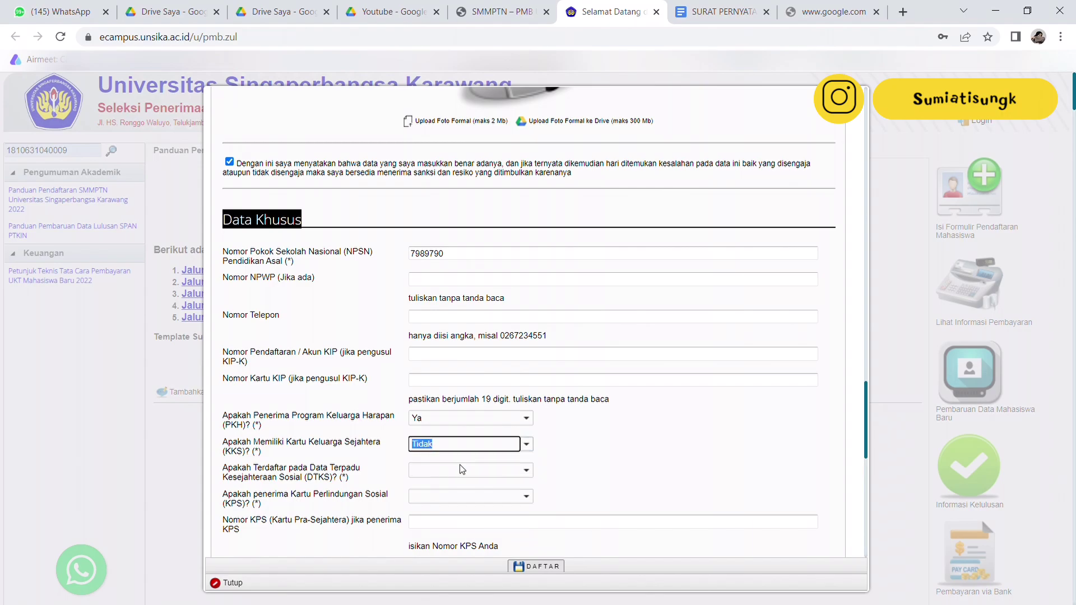
pyautogui.click(527, 471)
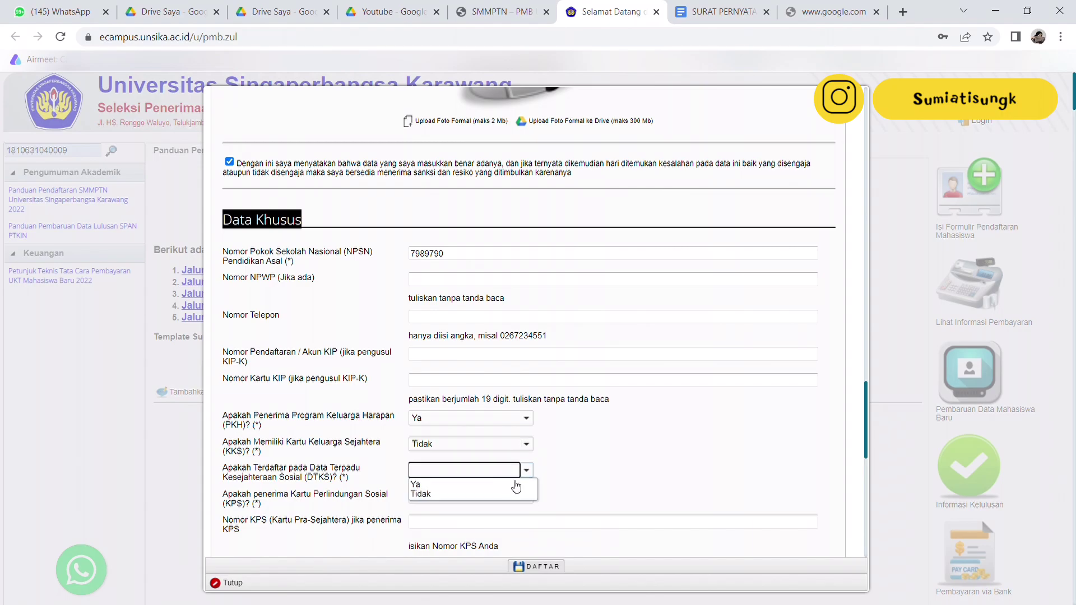
pyautogui.click(513, 484)
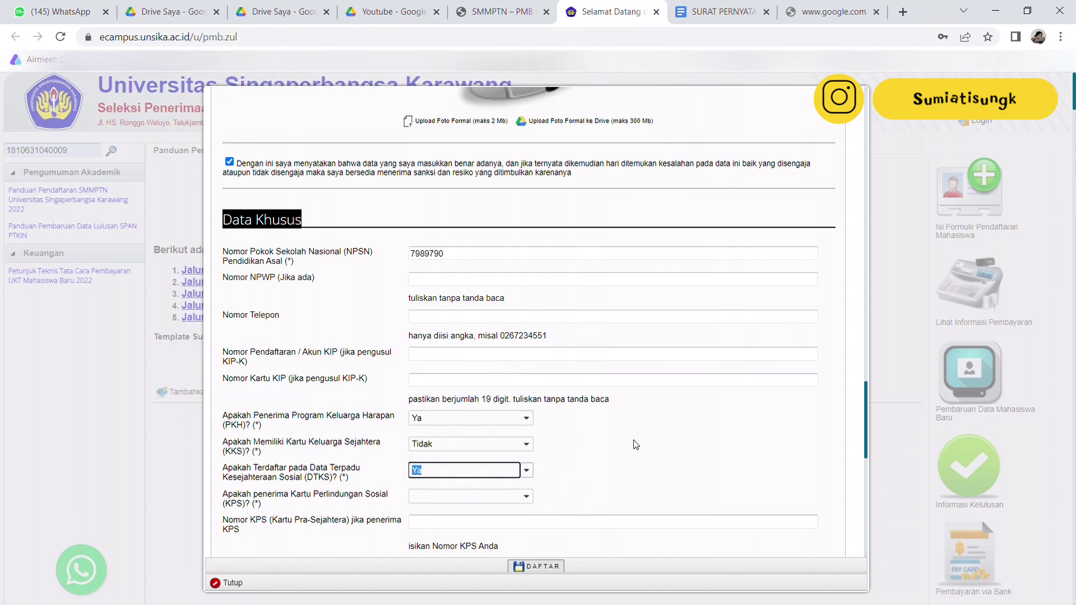
# Step: Set the number of dependants of the paying parent to 3 and the planned residence during study to Kost
pyautogui.moveTo(869, 402); pyautogui.dragTo(871, 446)
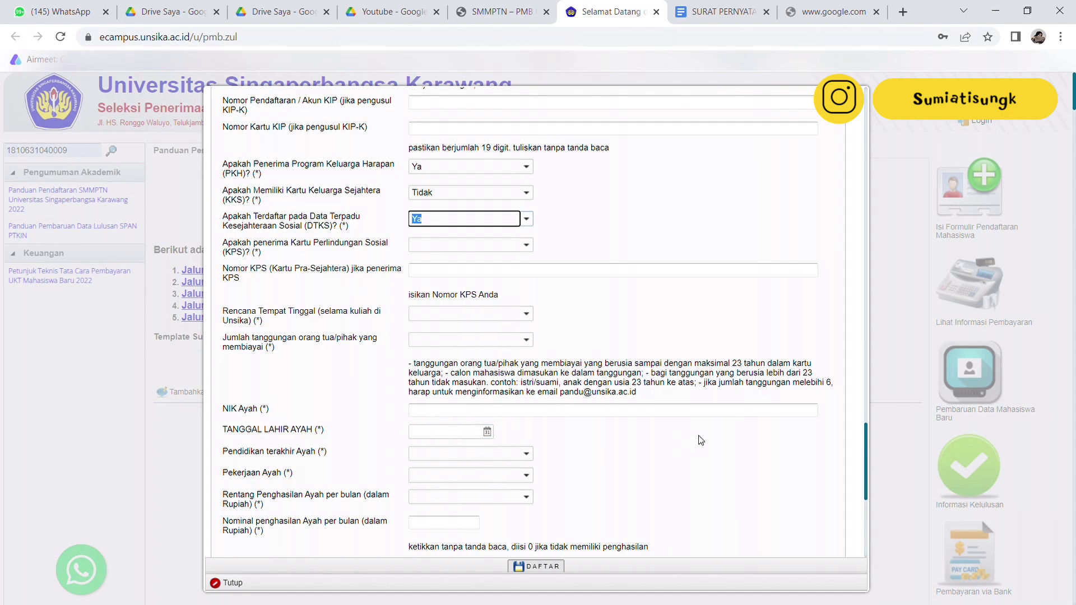
pyautogui.moveTo(868, 443); pyautogui.dragTo(872, 466)
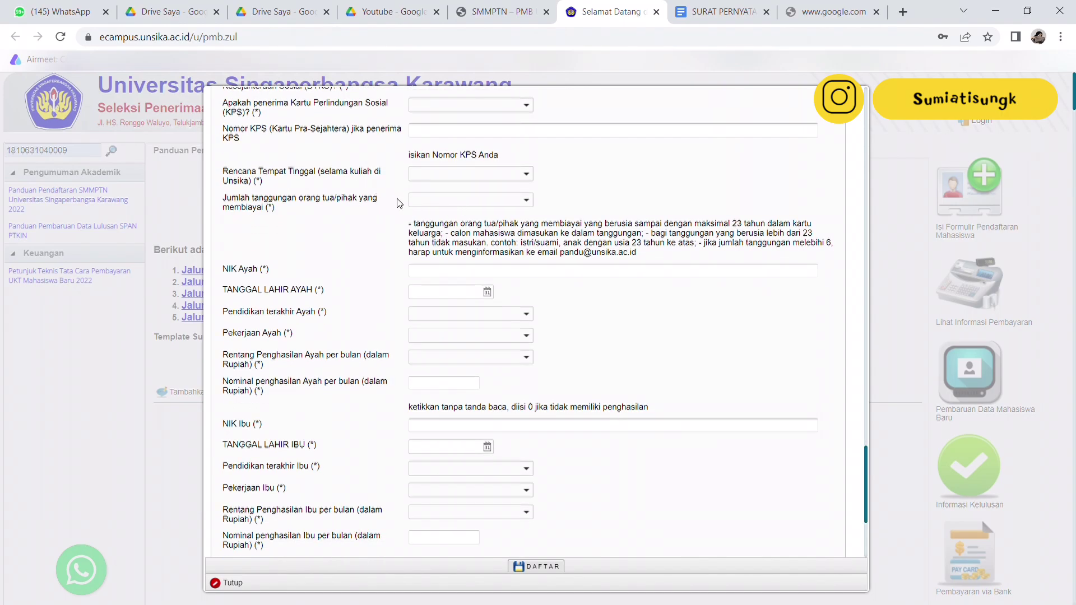
pyautogui.click(457, 200)
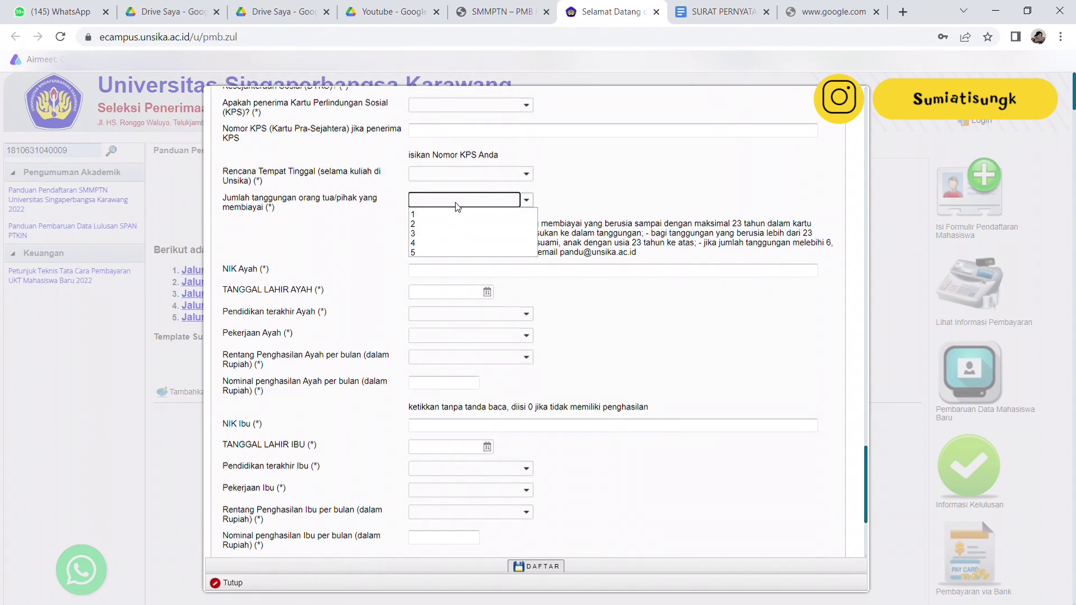
pyautogui.click(474, 233)
pyautogui.click(527, 175)
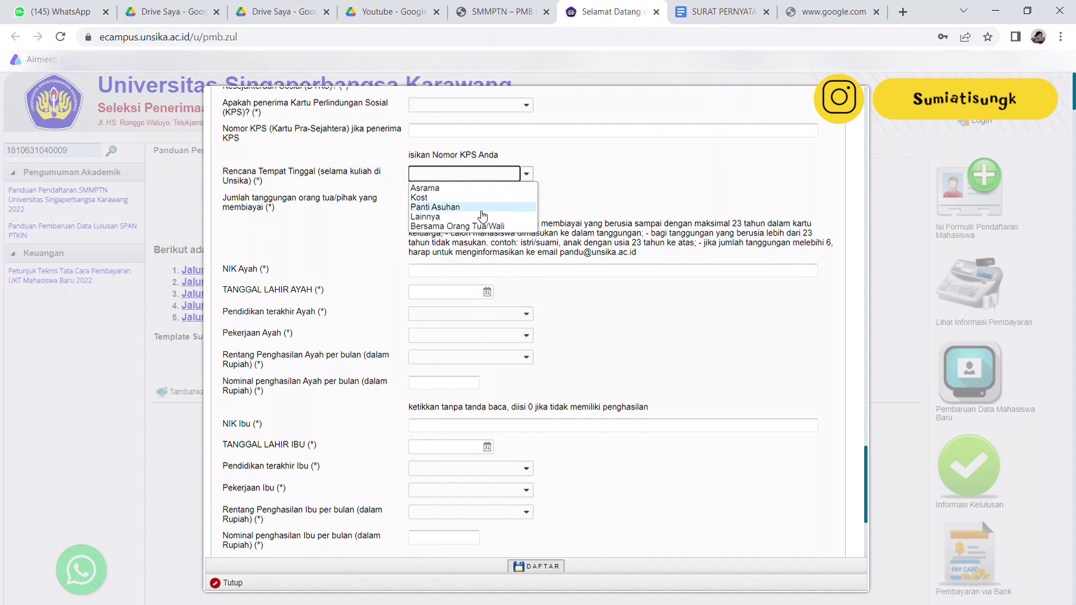
pyautogui.click(481, 201)
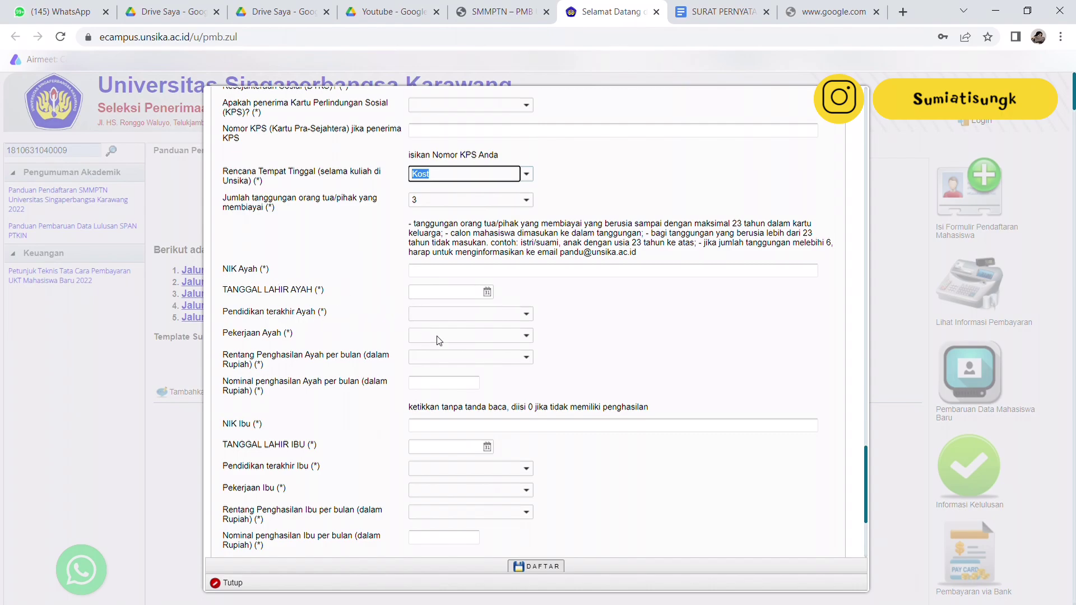
# Step: Review the remaining father, mother and guardian fields, and close the registration form without submitting it
pyautogui.moveTo(868, 462); pyautogui.dragTo(874, 517)
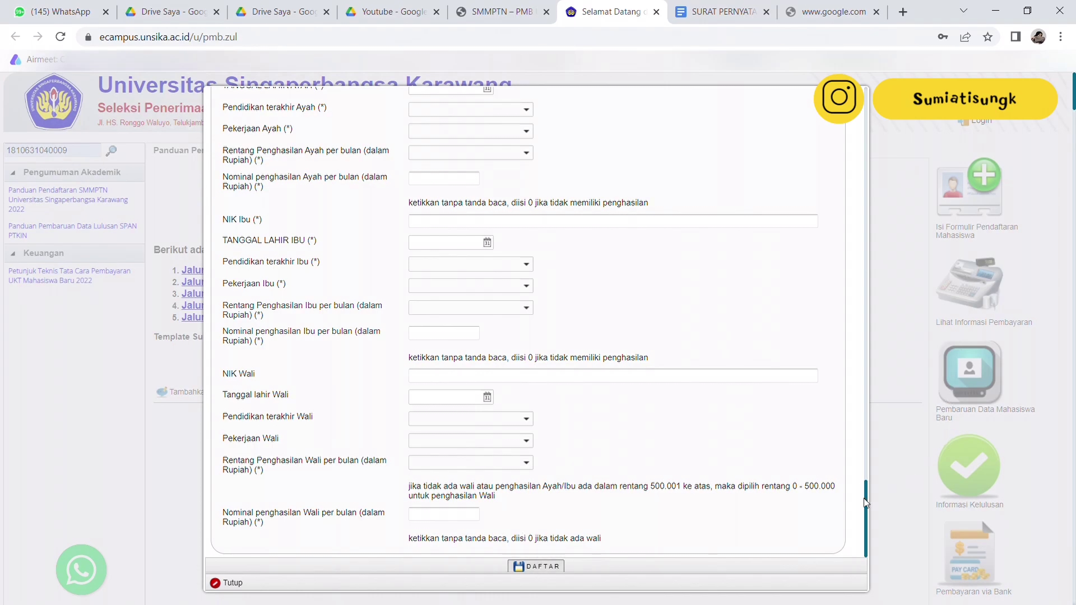
pyautogui.moveTo(868, 499); pyautogui.dragTo(868, 153)
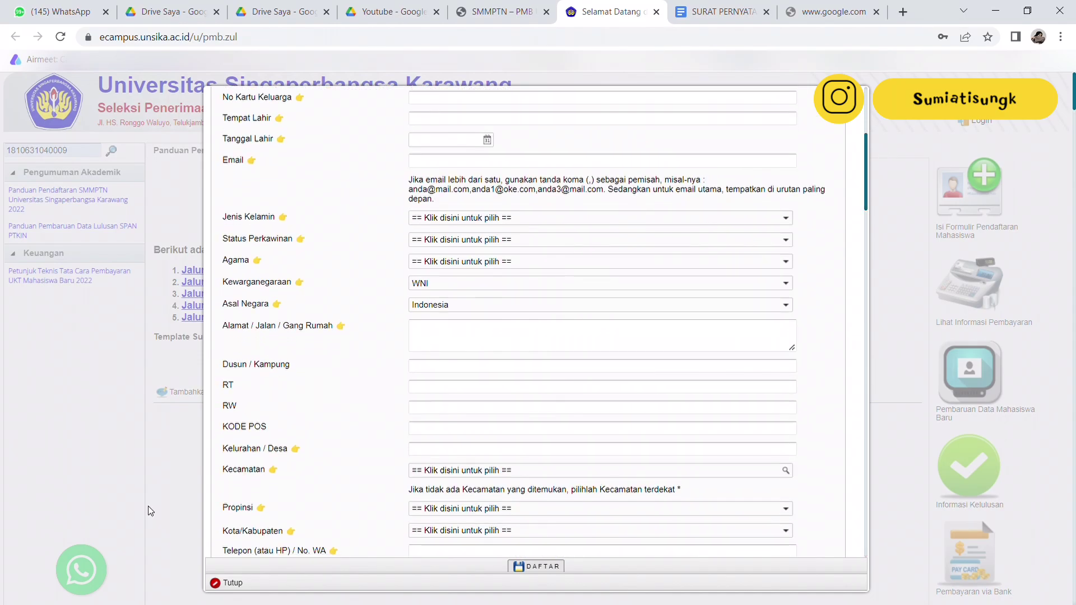
pyautogui.click(227, 584)
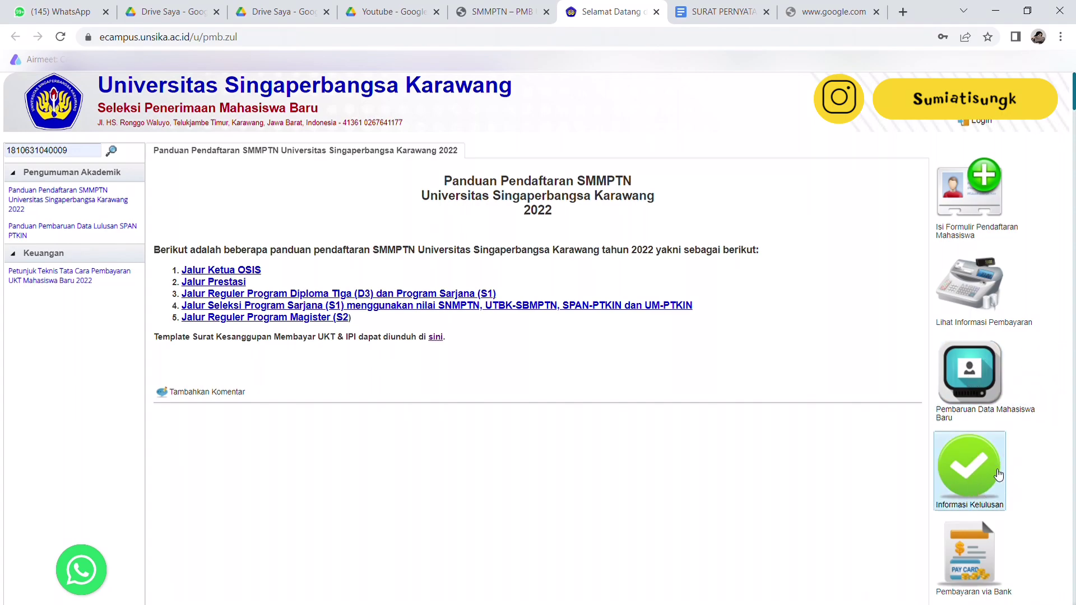
# Step: View the bank payment login form with its registration number and birth date fields, and close it
pyautogui.click(981, 571)
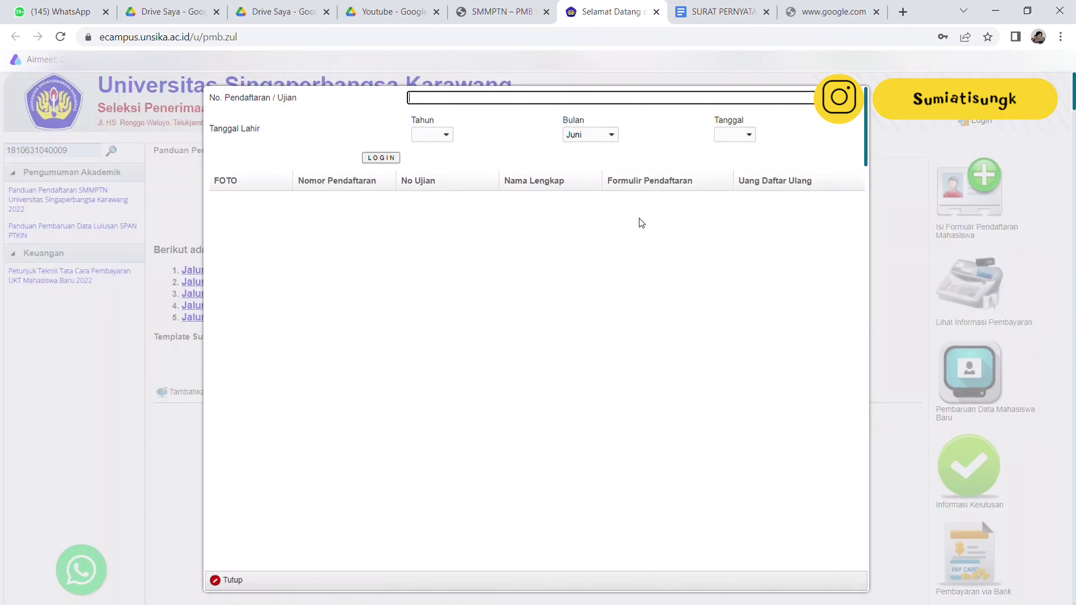
pyautogui.click(519, 106)
pyautogui.click(232, 580)
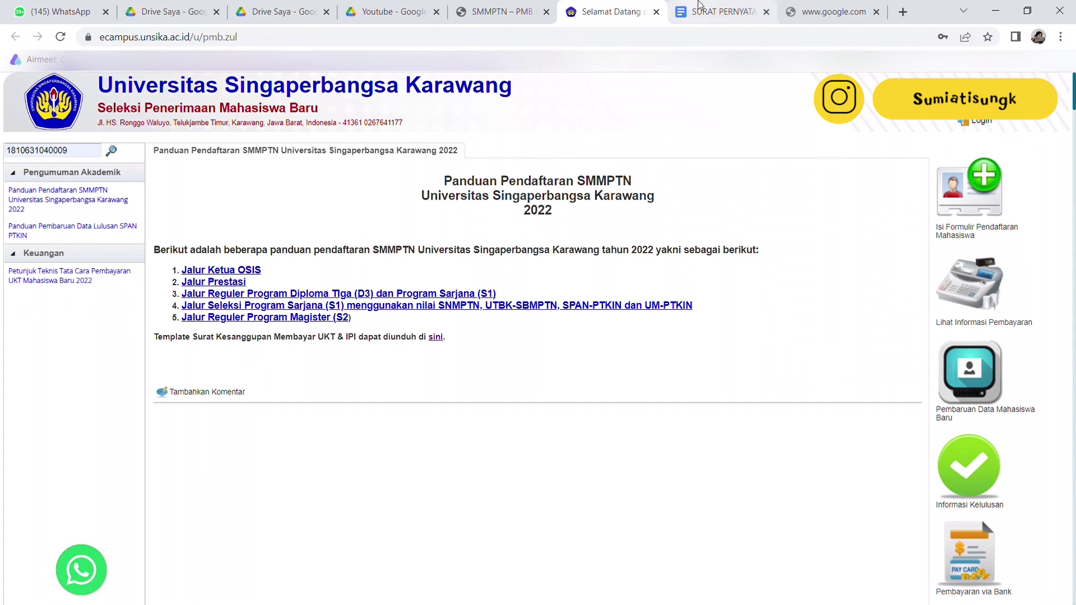
# Step: Switch to the Google Docs template of the UKT and IPI payment statement letter and examine its table, declaration and signature block
pyautogui.click(732, 8)
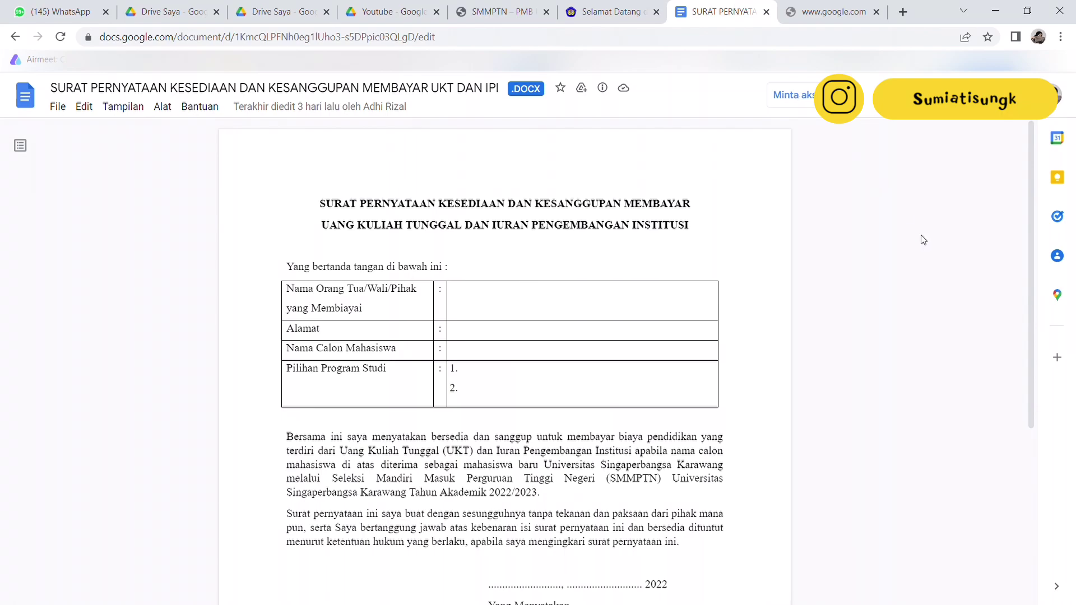
pyautogui.scroll(-2, 1036, 214)
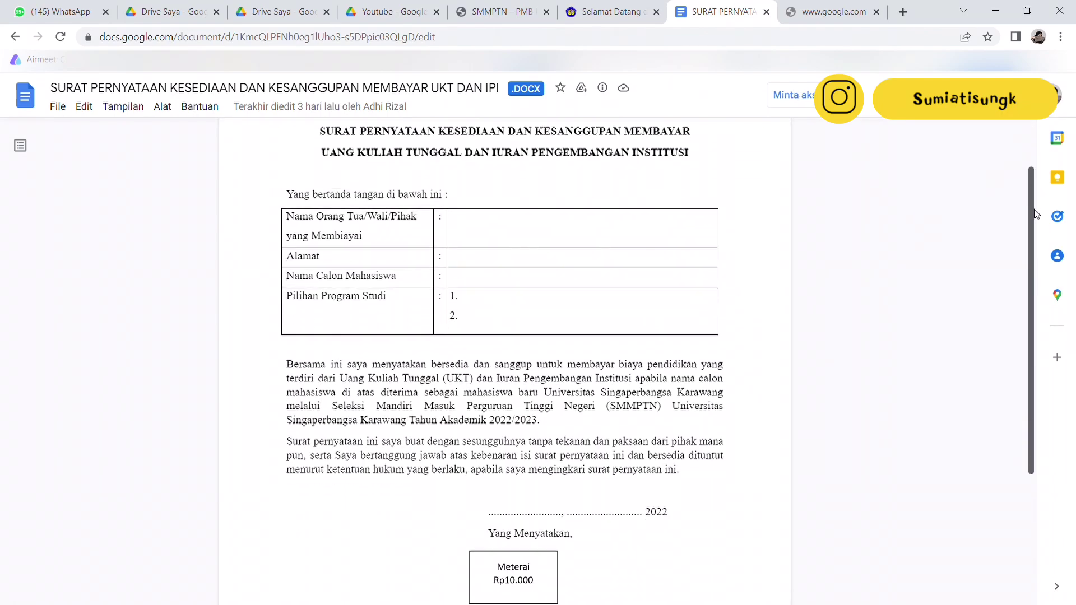
pyautogui.scroll(-5, 1028, 378)
pyautogui.scroll(1, 1025, 396)
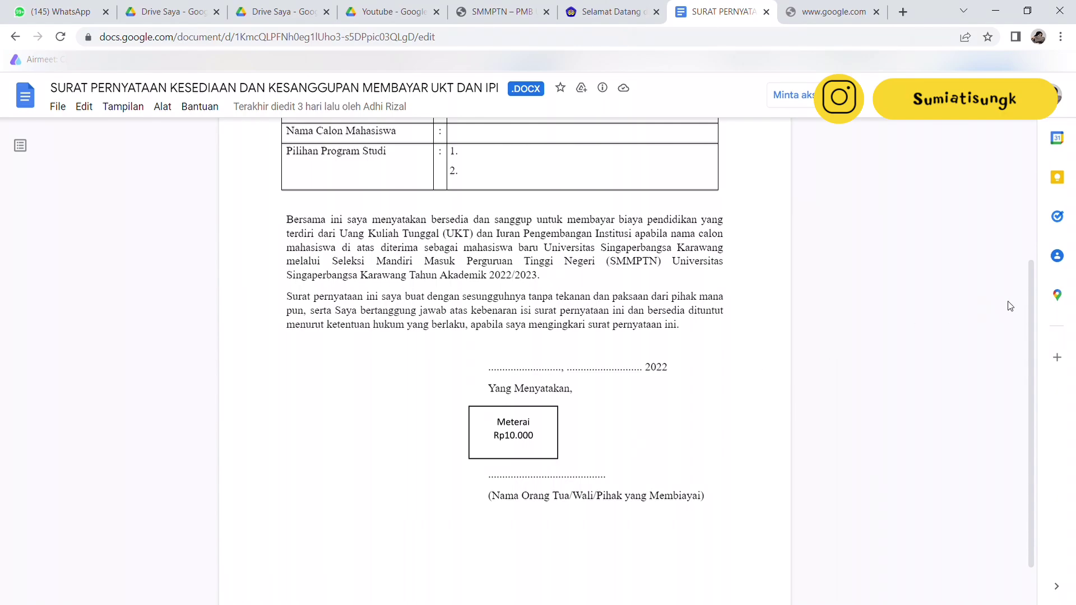
pyautogui.moveTo(1031, 311); pyautogui.dragTo(1040, 223)
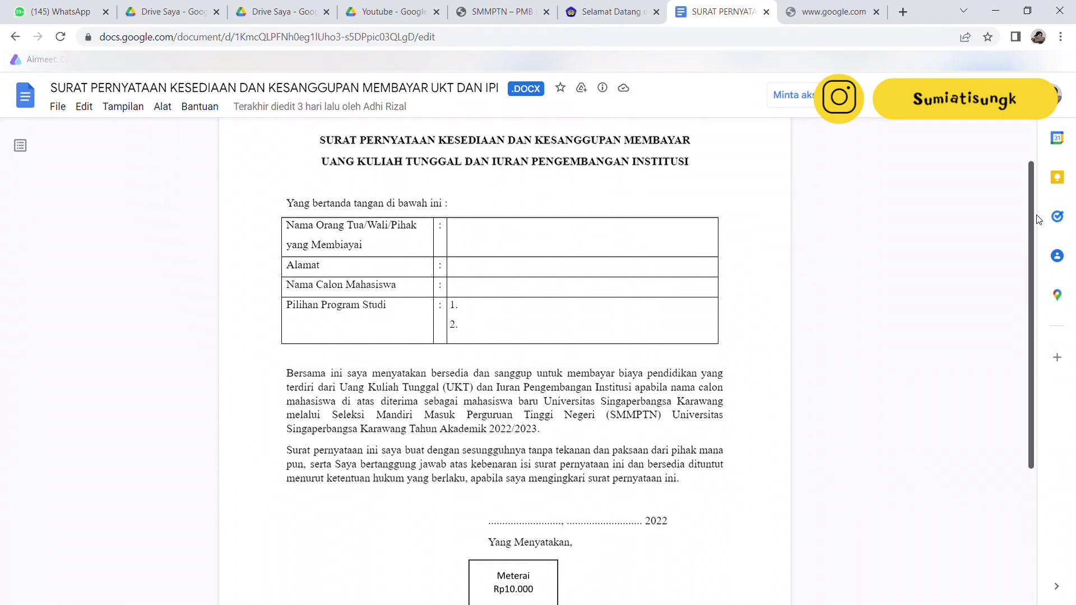
pyautogui.scroll(-1, 1039, 223)
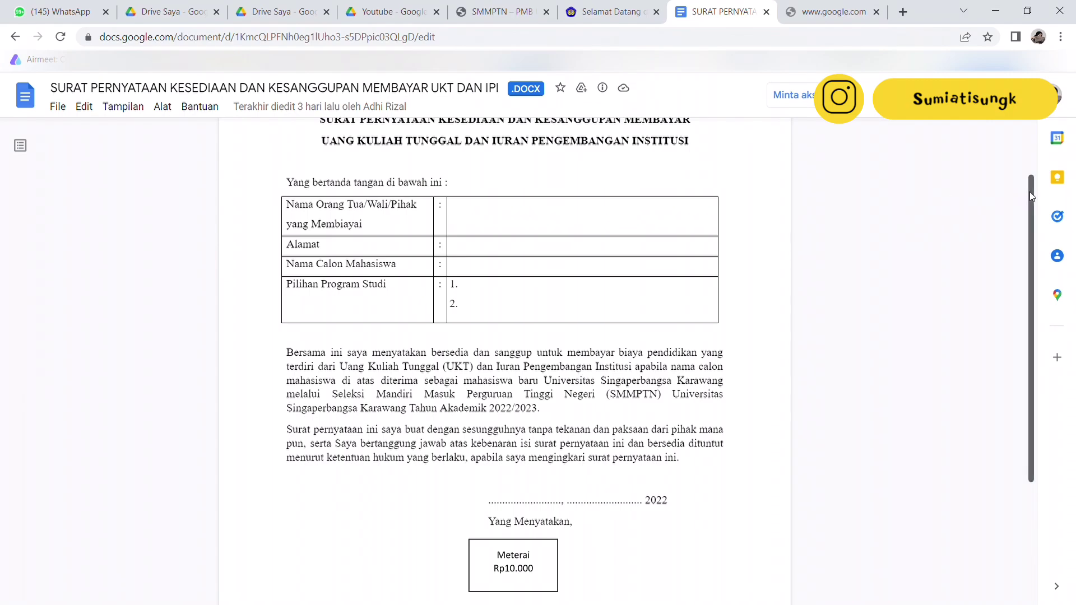
pyautogui.moveTo(1030, 192); pyautogui.dragTo(1031, 195)
# Step: Return to the Unsika admissions page and open the SMMPTN registration, SPAN PTKIN data update and UKT payment guides
pyautogui.click(584, 6)
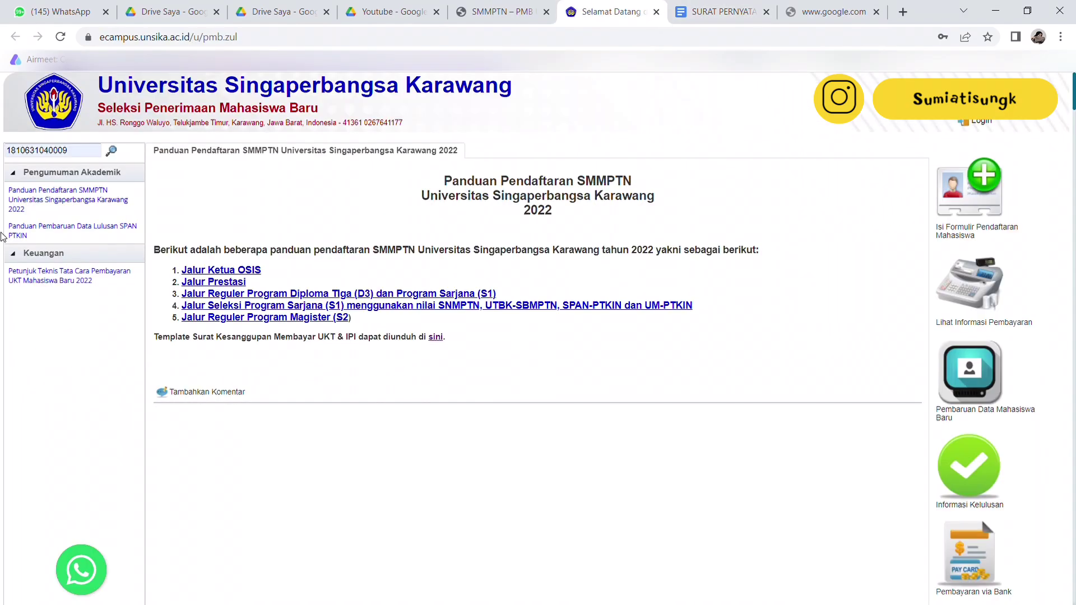
pyautogui.click(73, 200)
pyautogui.click(73, 229)
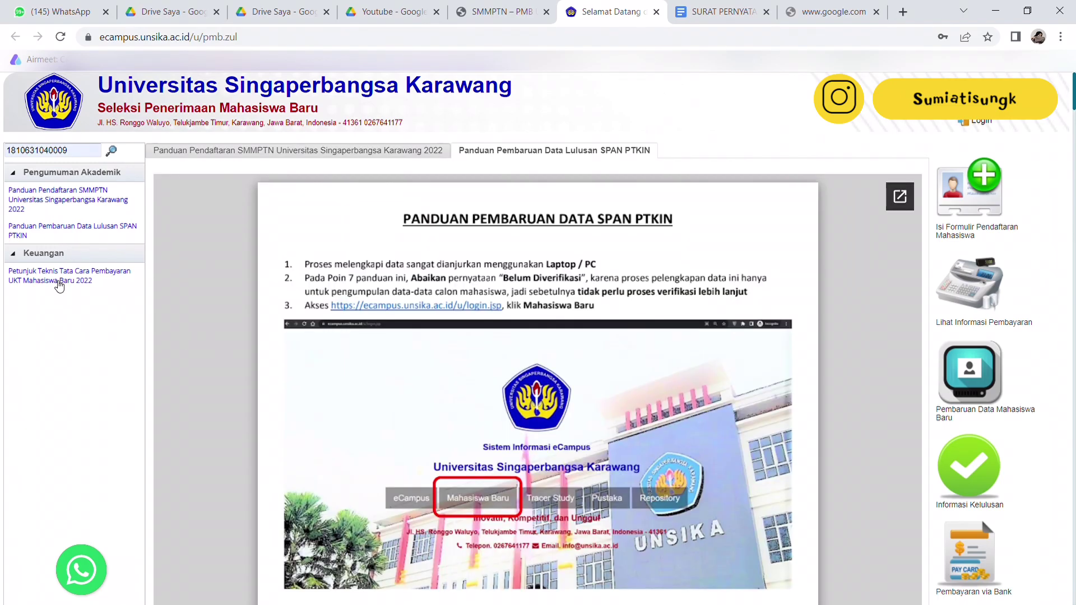
pyautogui.click(61, 280)
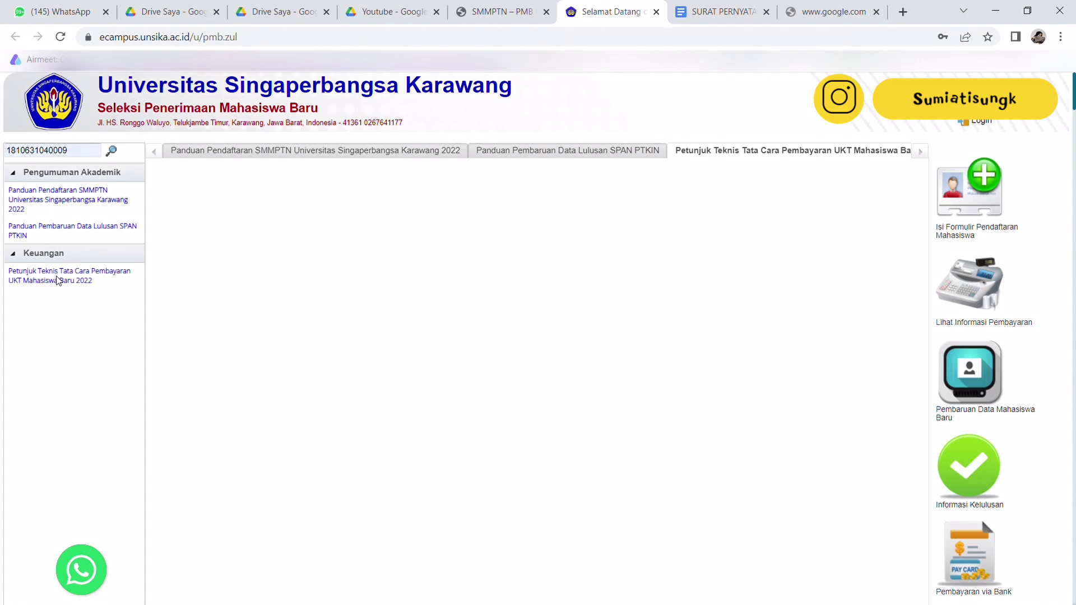